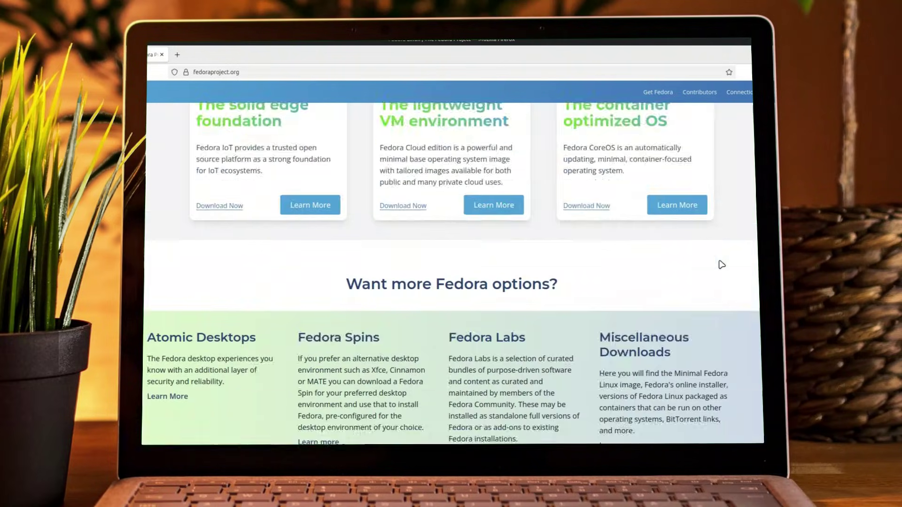
Open the Fedora Linux 43 Beta announcement and follow its Fedora Workstation 43 Beta download link.
click(723, 143)
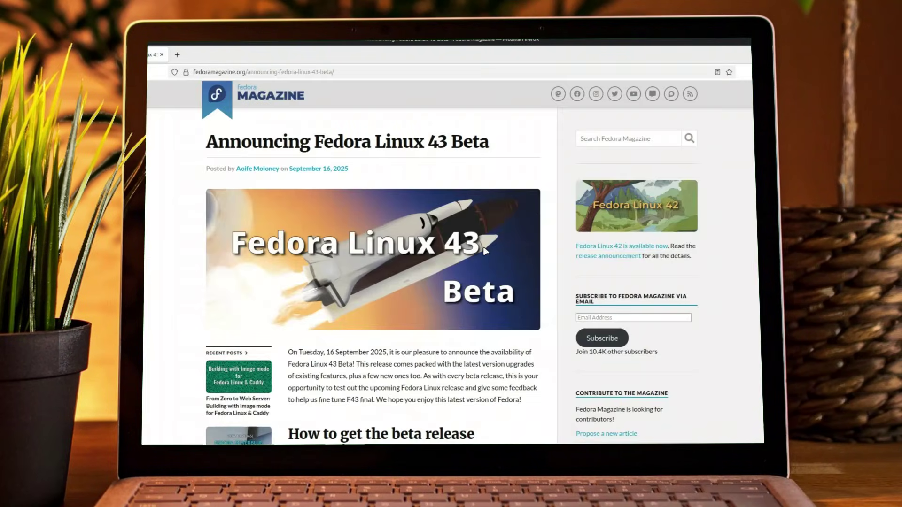
scroll(405, 260, down, 3)
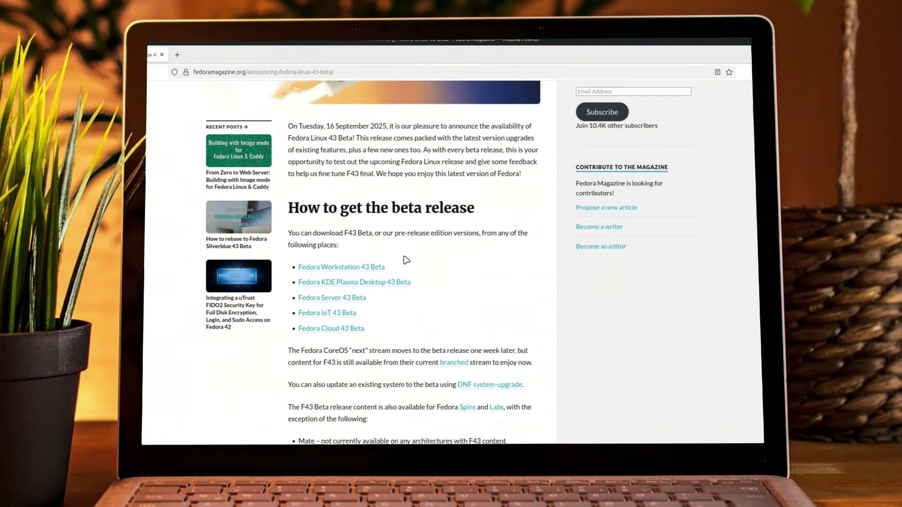
click(343, 267)
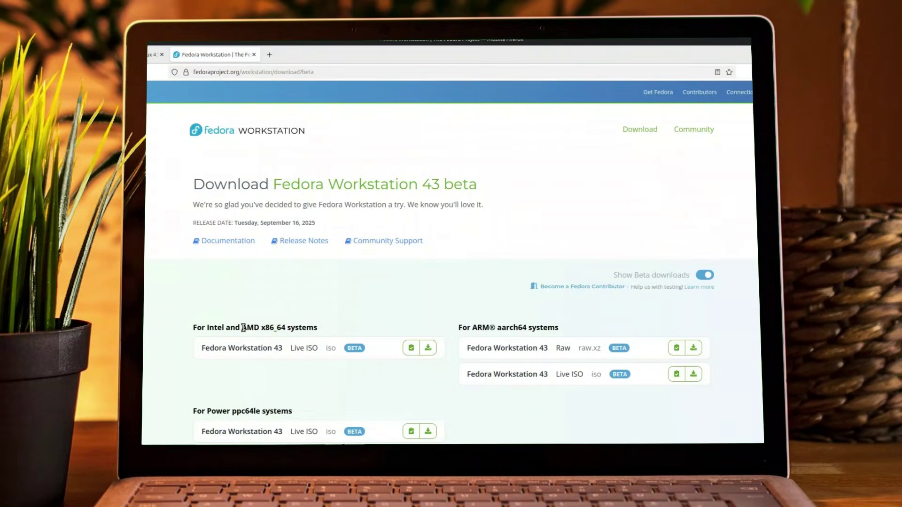
Browse down through the Fedora Workstation 43 Beta download page.
drag(193, 328, 332, 332)
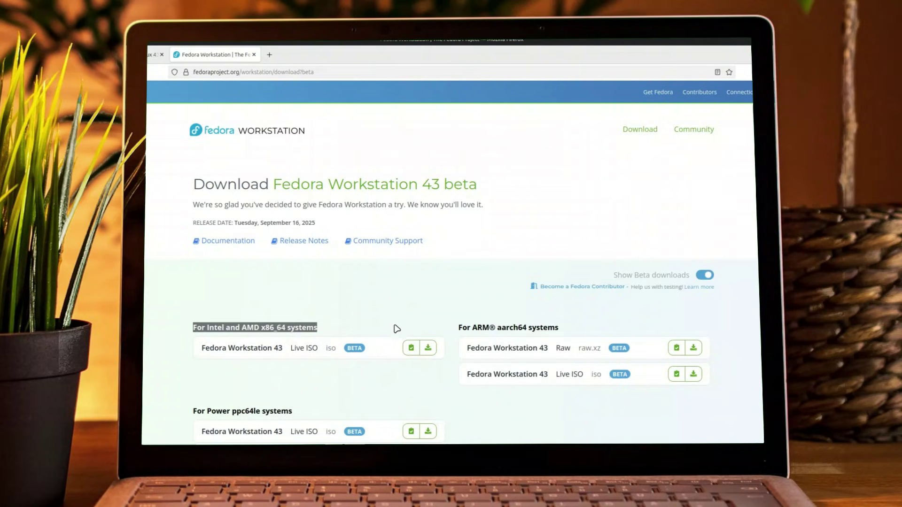
scroll(403, 317, down, 2)
scroll(403, 318, down, 10)
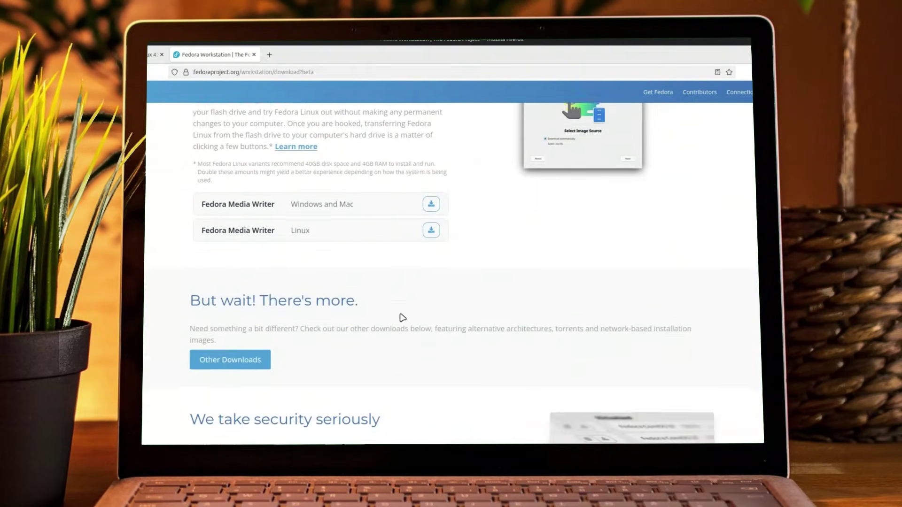
scroll(403, 318, down, 8)
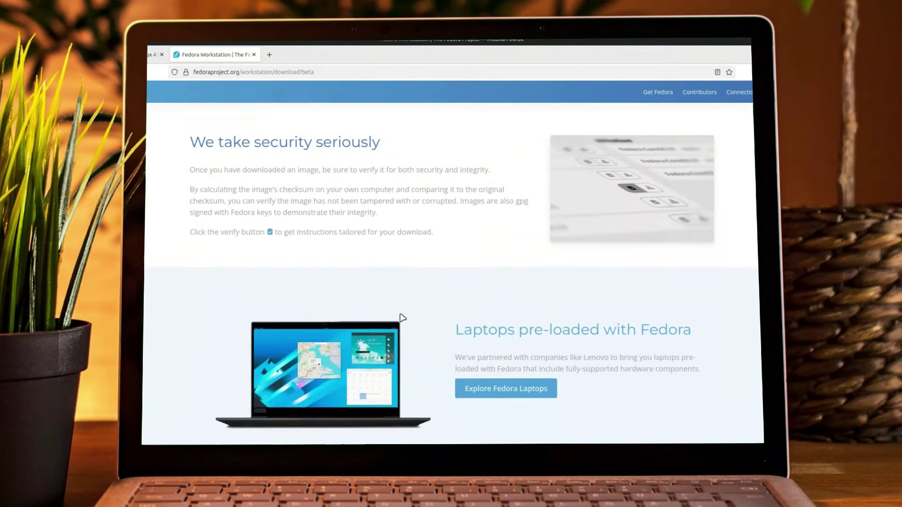
scroll(403, 318, down, 15)
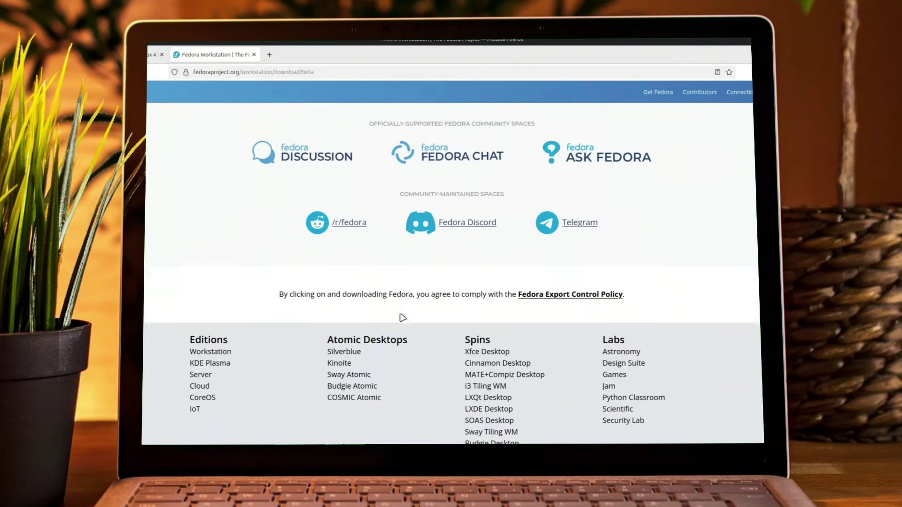
scroll(403, 318, down, 1)
scroll(403, 318, up, 20)
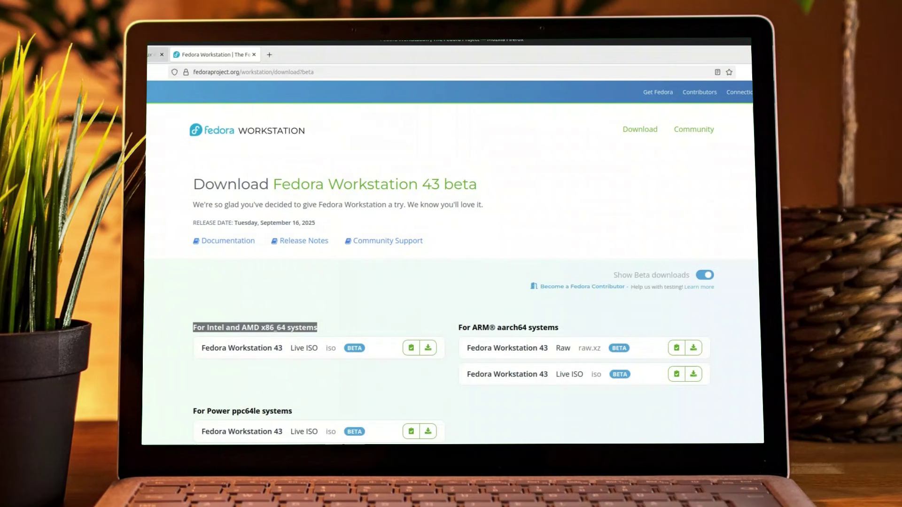
Return to the beta announcement and open the KDE Plasma Desktop download page.
click(156, 55)
click(348, 283)
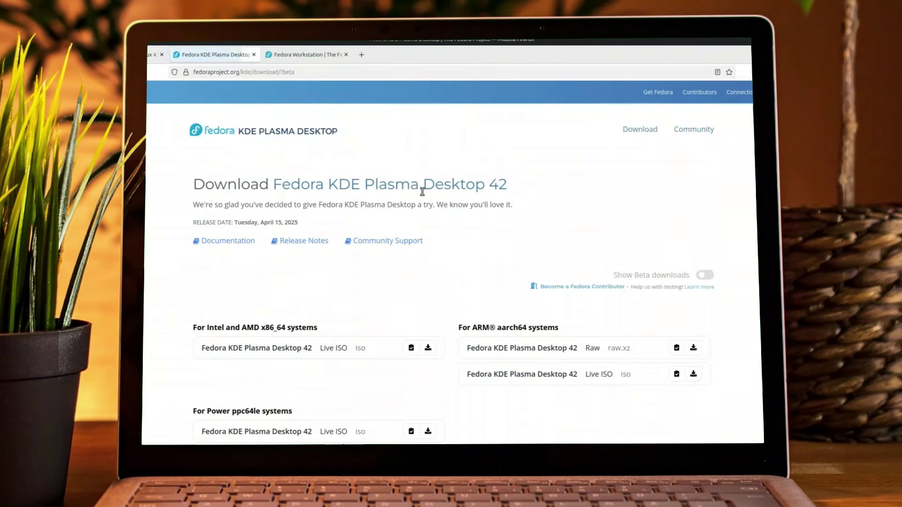
scroll(425, 252, down, 6)
scroll(426, 254, down, 15)
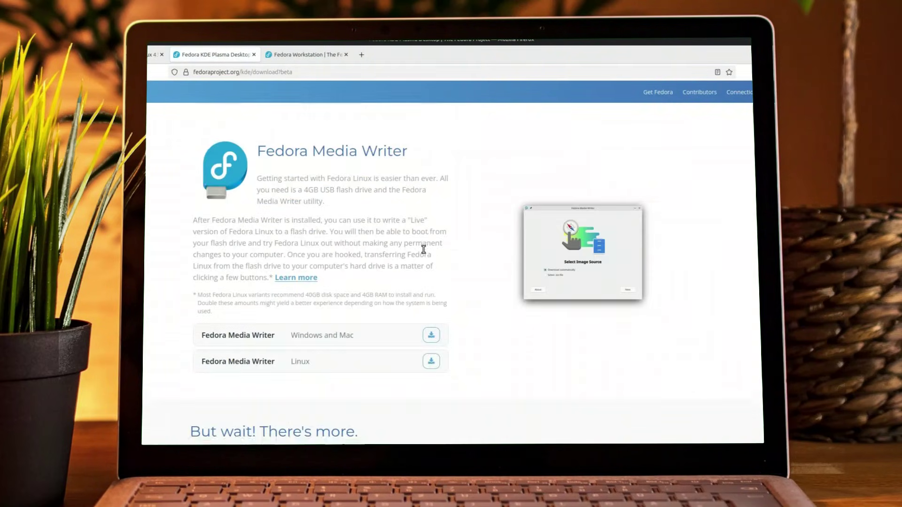
scroll(423, 250, down, 3)
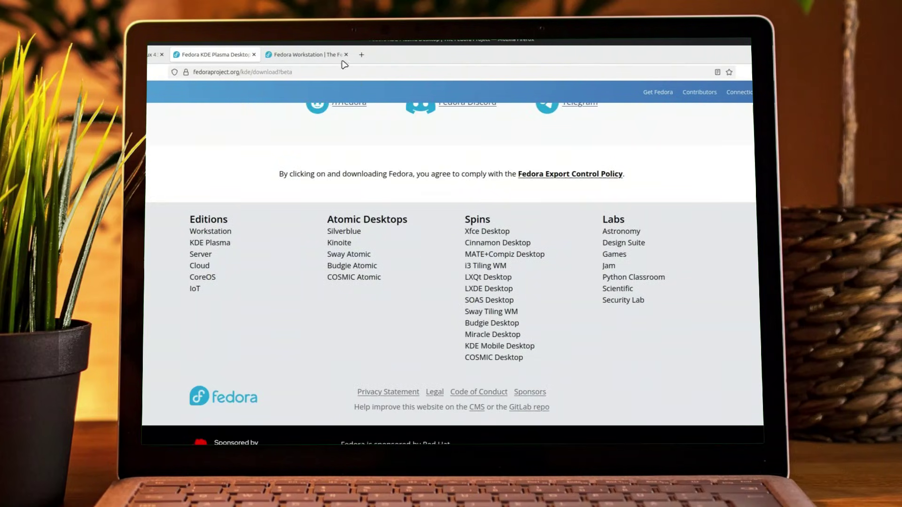
Close the Workstation and KDE Plasma download tabs and return to the Fedora Project homepage.
click(346, 55)
click(254, 56)
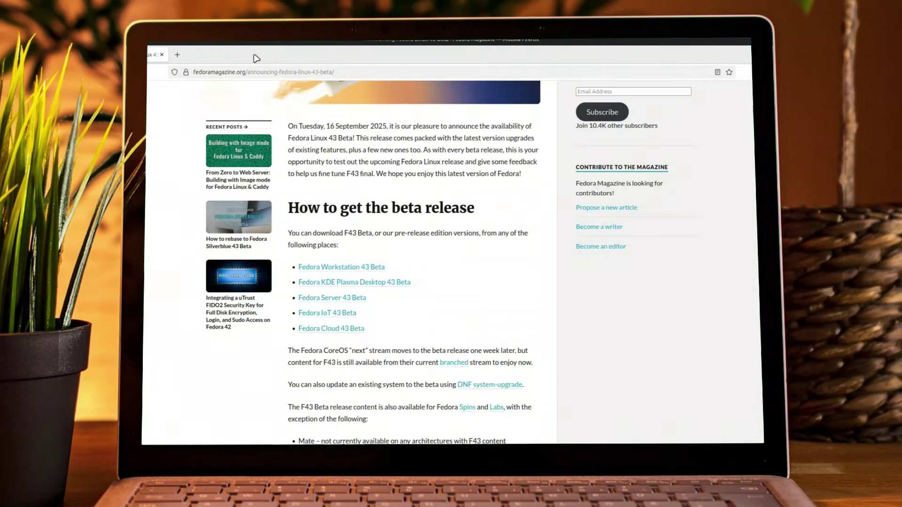
key(ctrl+w)
scroll(484, 296, down, 5)
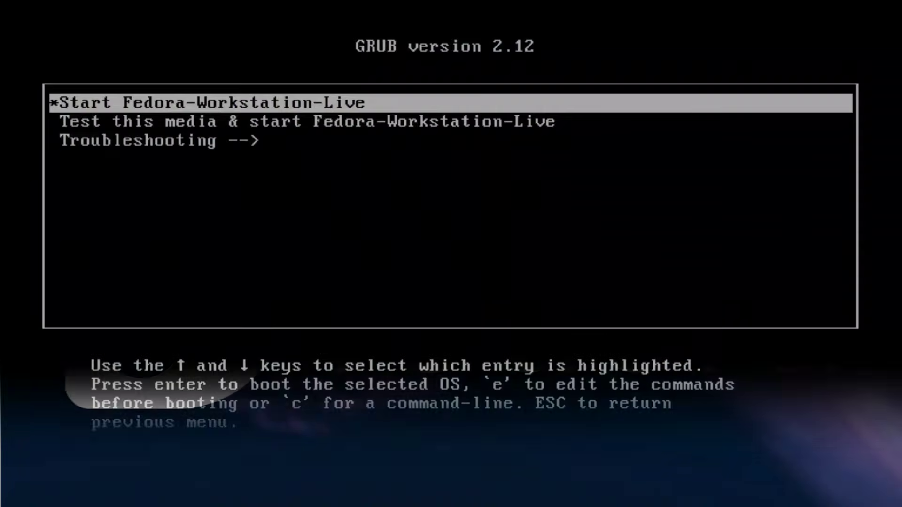
Boot the 'Start Fedora-Workstation-Live' GRUB entry.
key(Return)
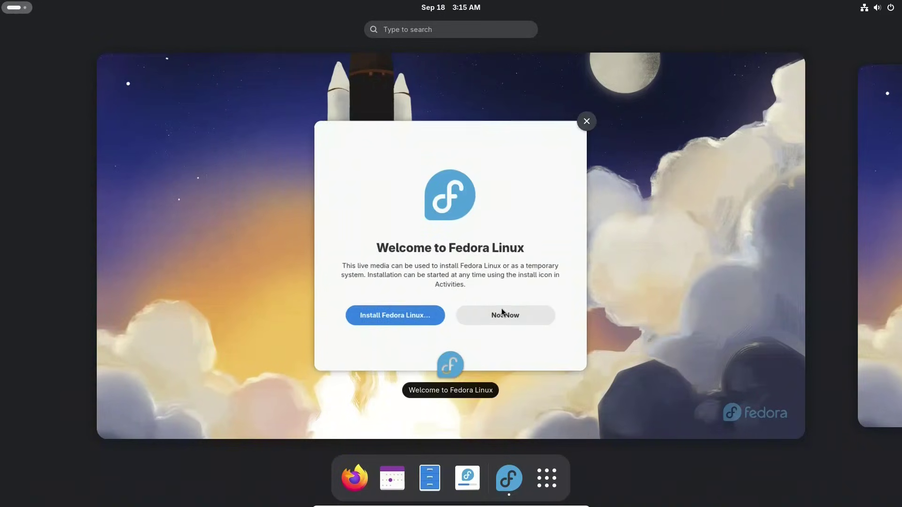
Leave the Activities overview and launch 'Install Fedora Linux…' from the welcome window.
click(387, 318)
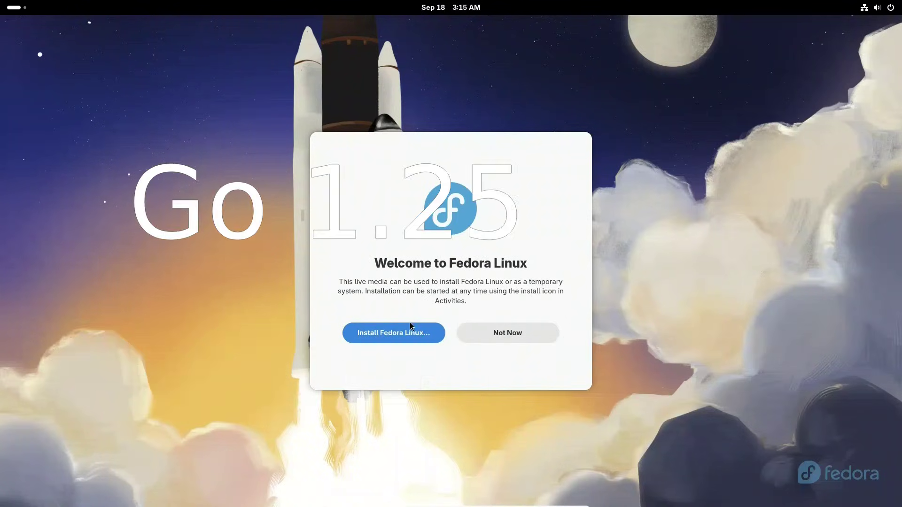
click(396, 333)
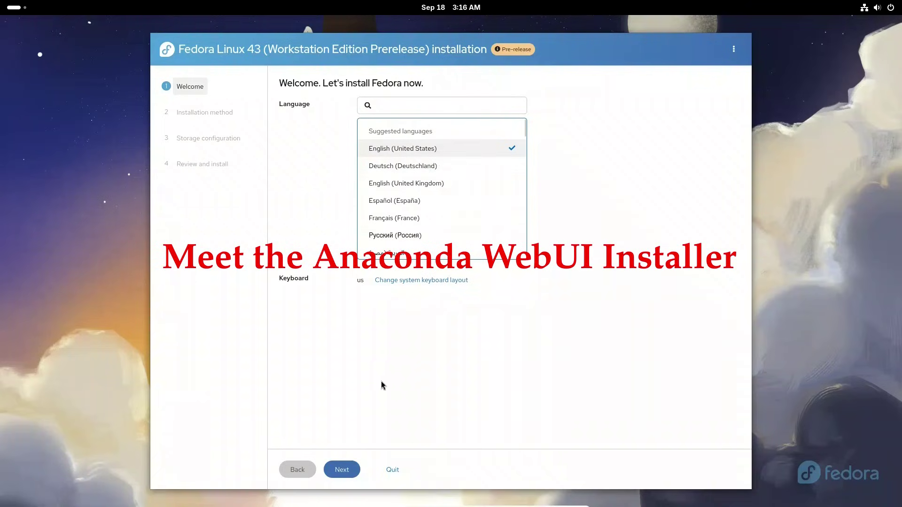
Install in English (United States) to the whole 21.5 GB disk, unencrypted, erasing existing data.
click(340, 471)
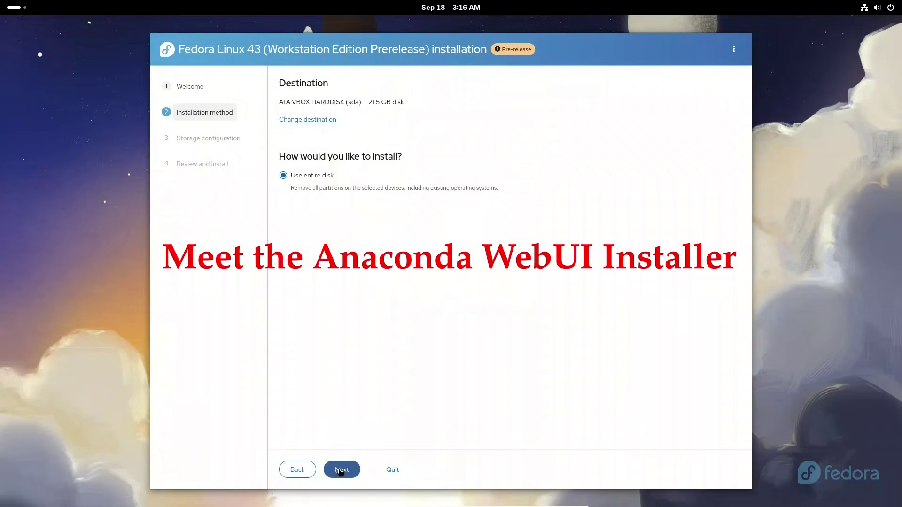
click(340, 471)
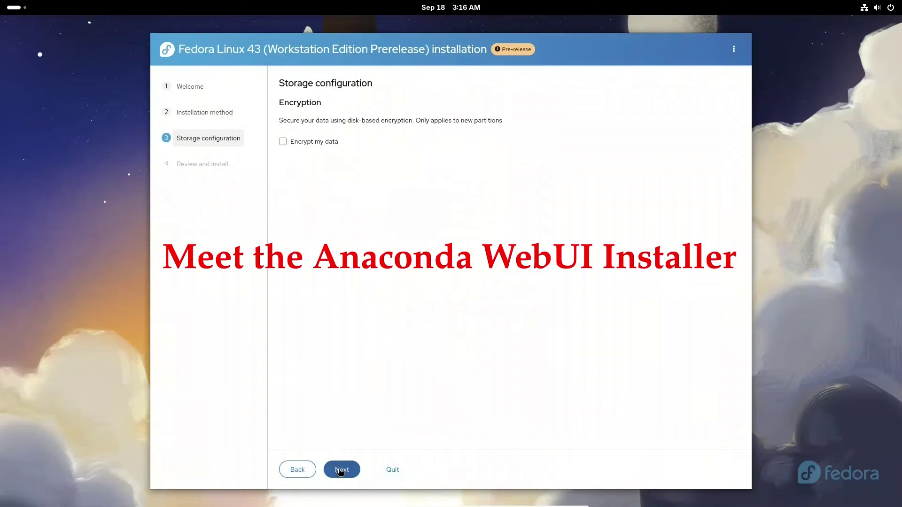
click(340, 470)
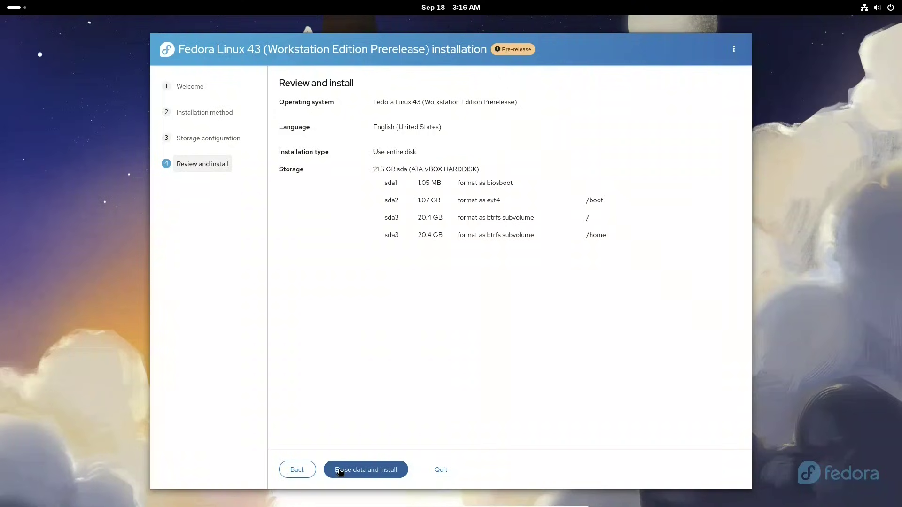
click(341, 472)
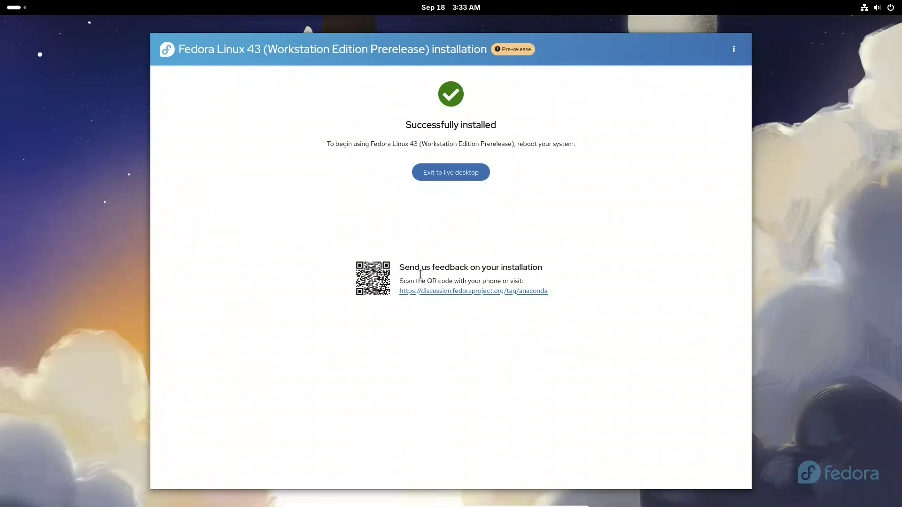
After the installation completes, exit the installer to the live desktop.
click(458, 176)
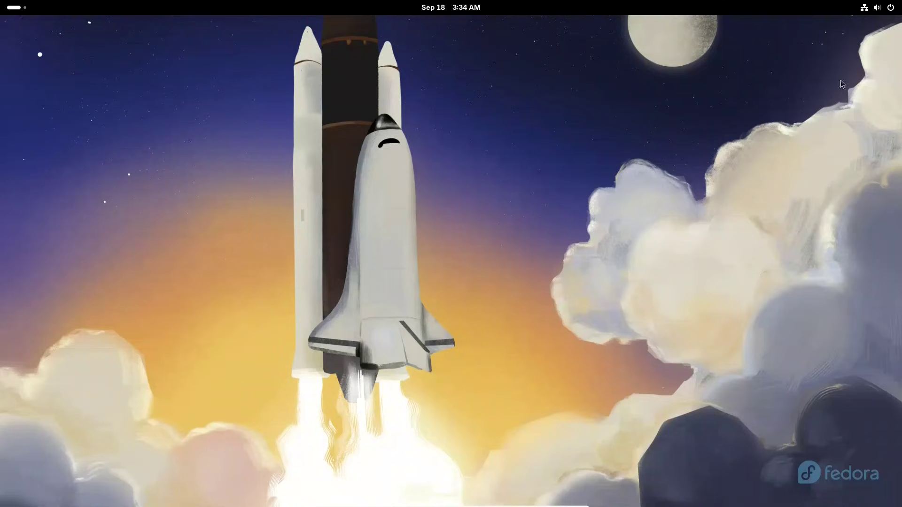
Power off the live session from the top-right system menu and confirm.
click(894, 14)
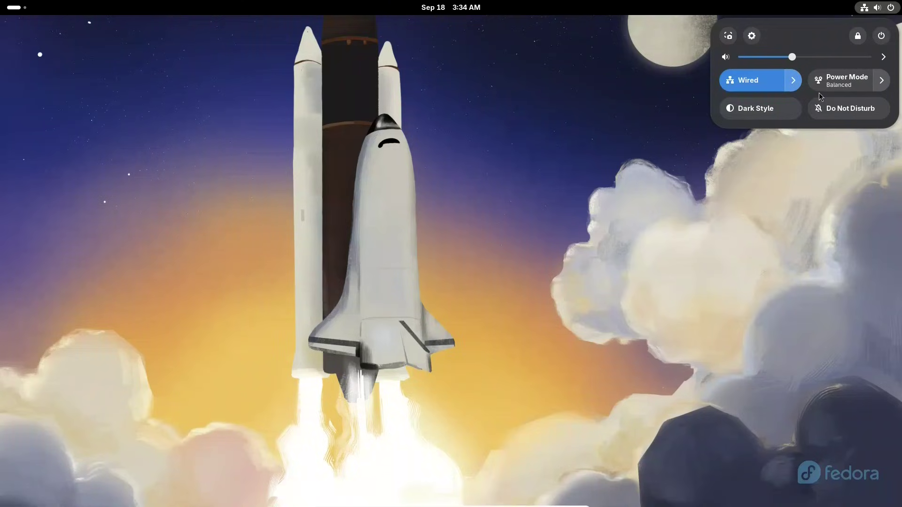
click(882, 38)
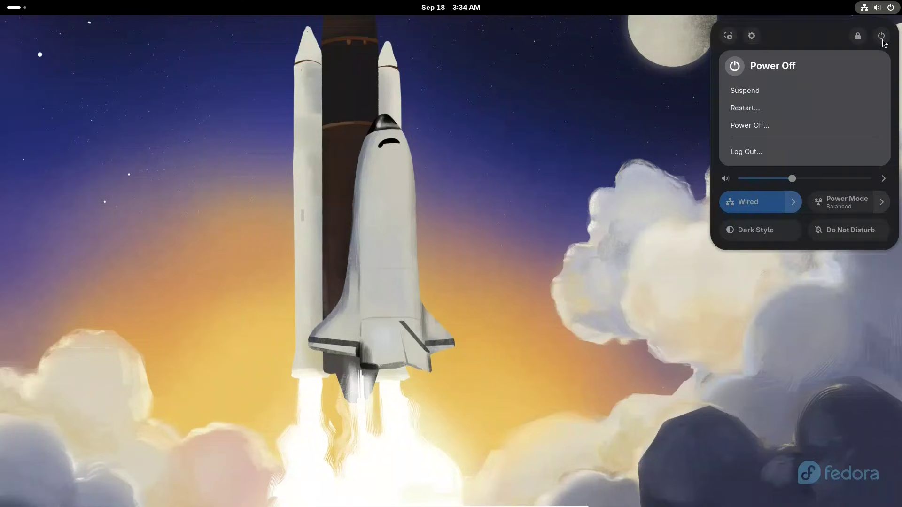
click(752, 126)
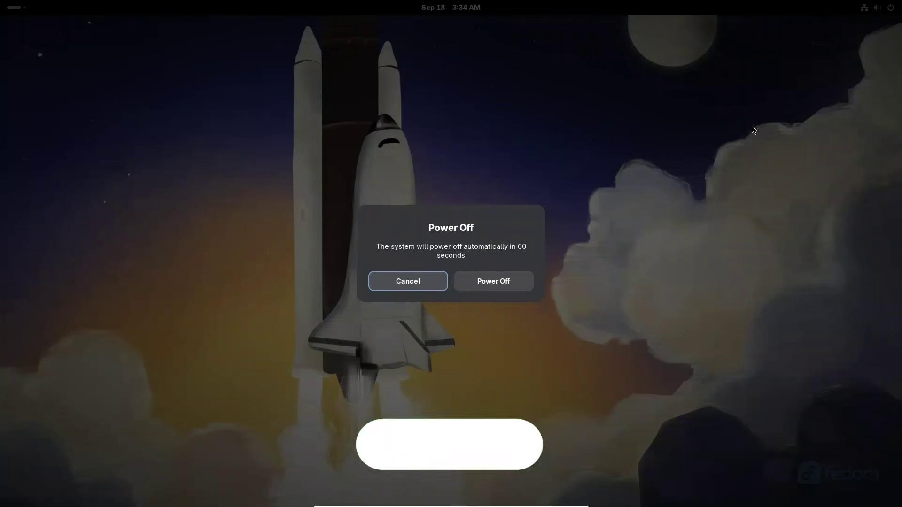
click(500, 285)
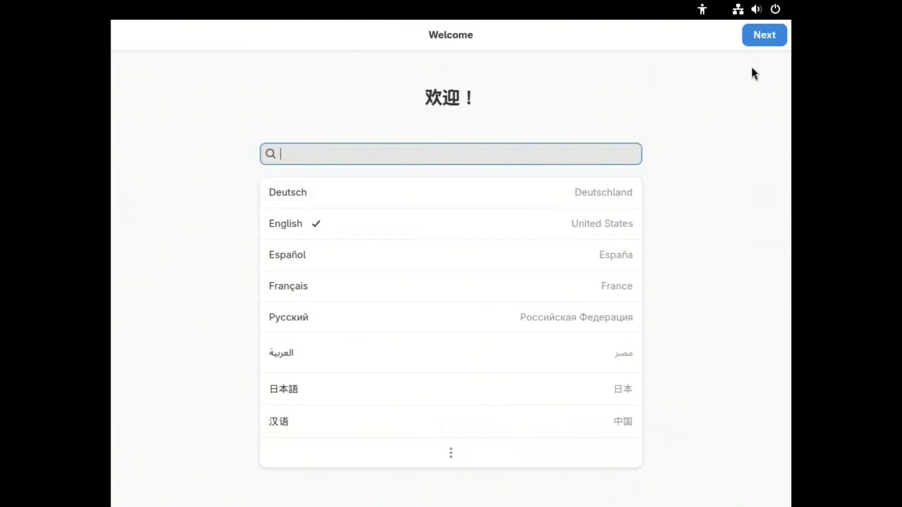
Accept the English language, default keyboard layout and default privacy settings.
click(768, 40)
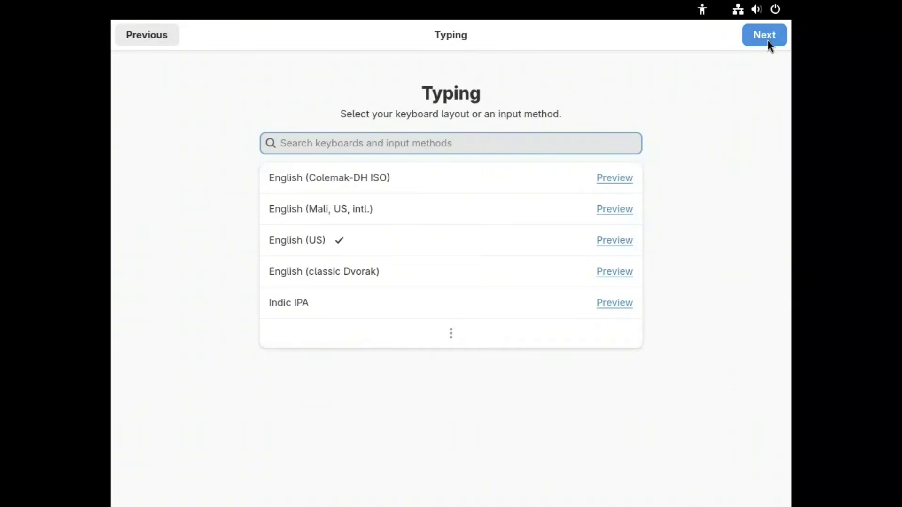
click(768, 41)
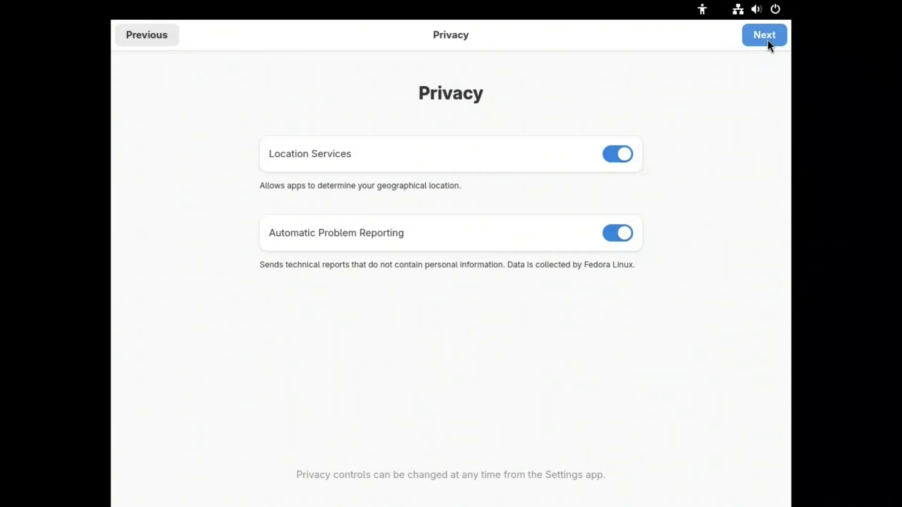
click(768, 40)
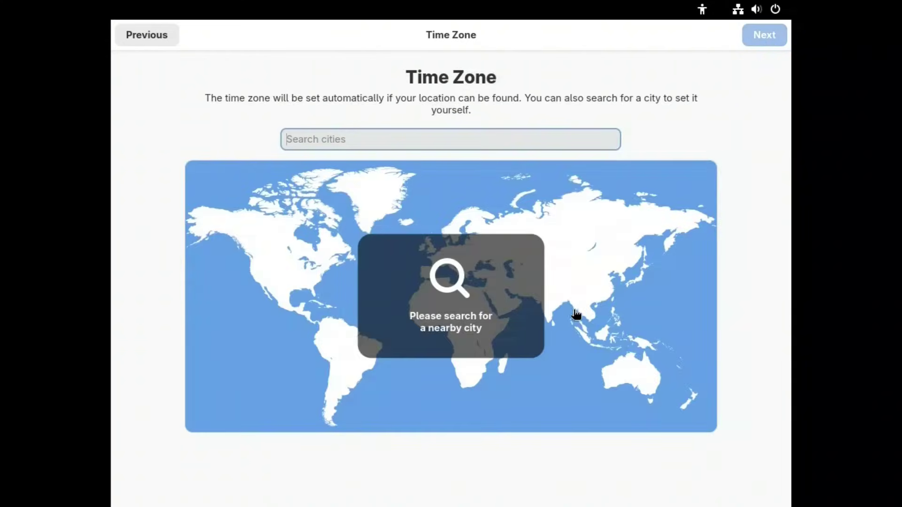
Set the time zone to Kolkata, India (IST, UTC+05:30) and enable third-party repositories.
click(551, 315)
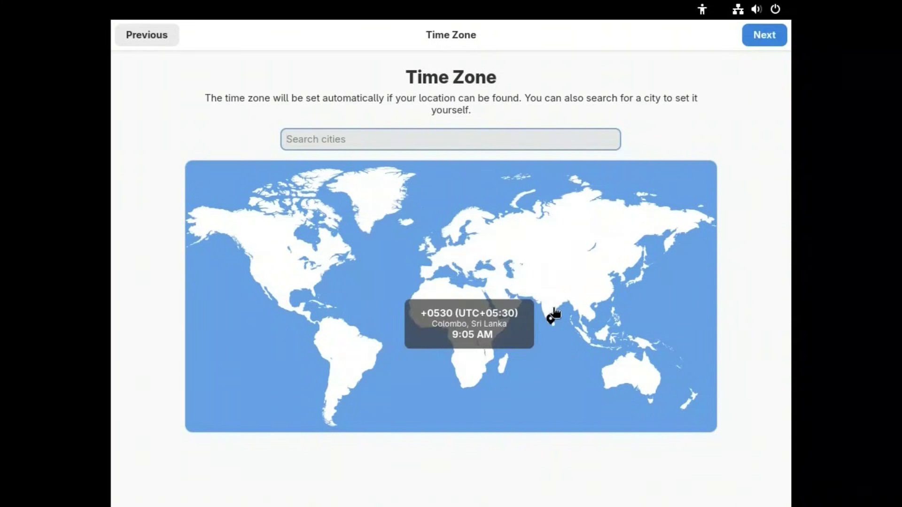
click(557, 311)
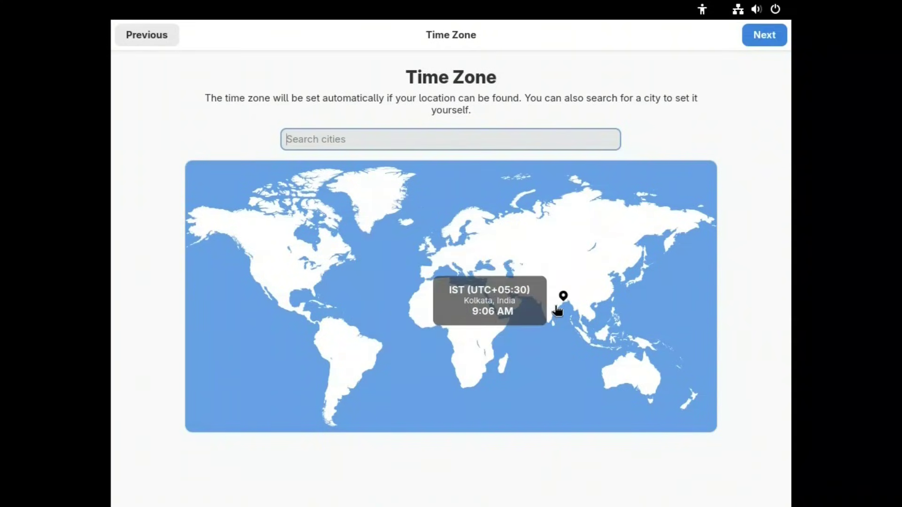
click(762, 42)
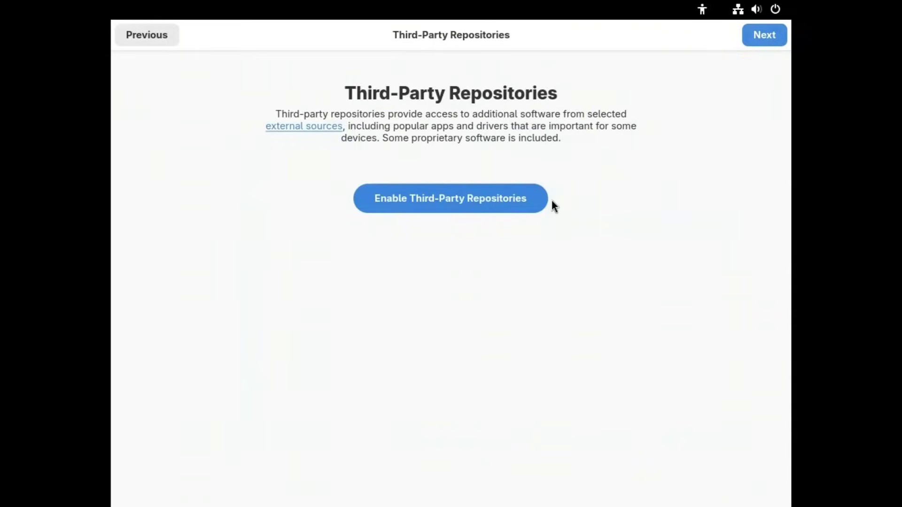
click(479, 197)
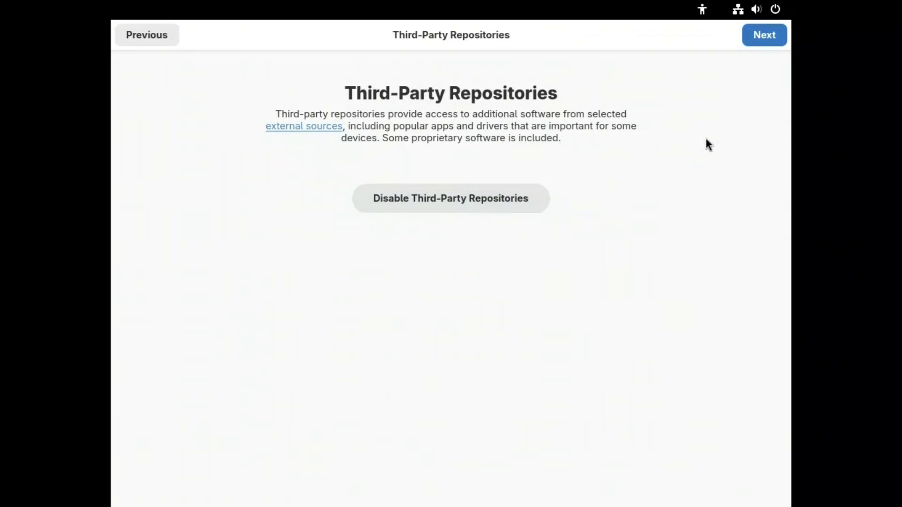
key(Return)
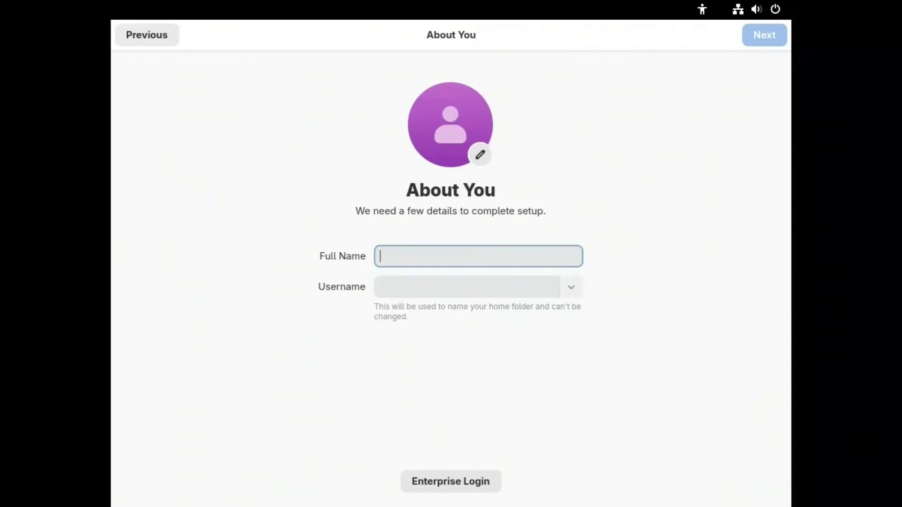
Enter the user's full name, set and confirm the account password, then start using Fedora Linux.
text(Swapnil)
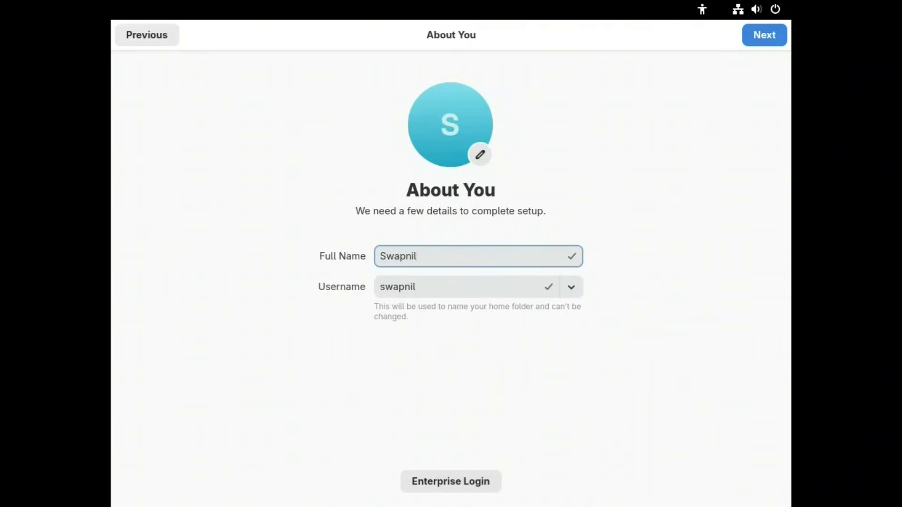
click(760, 40)
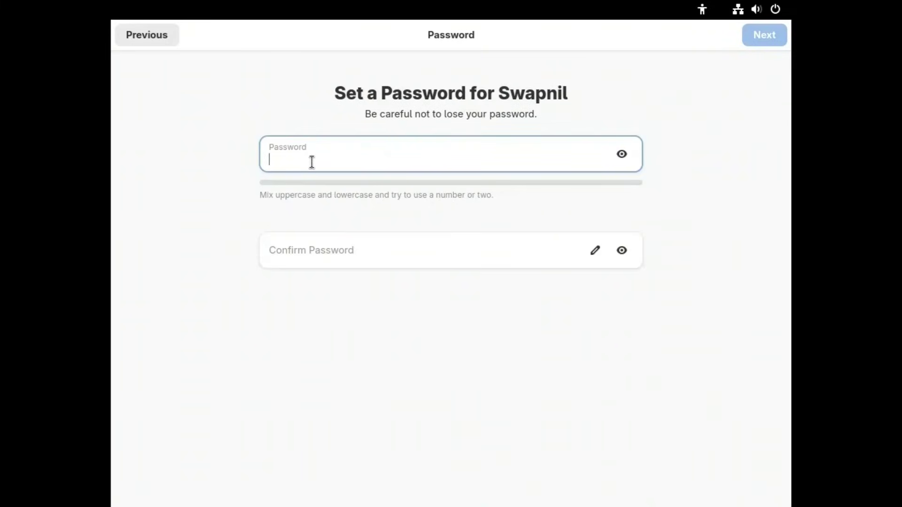
click(320, 247)
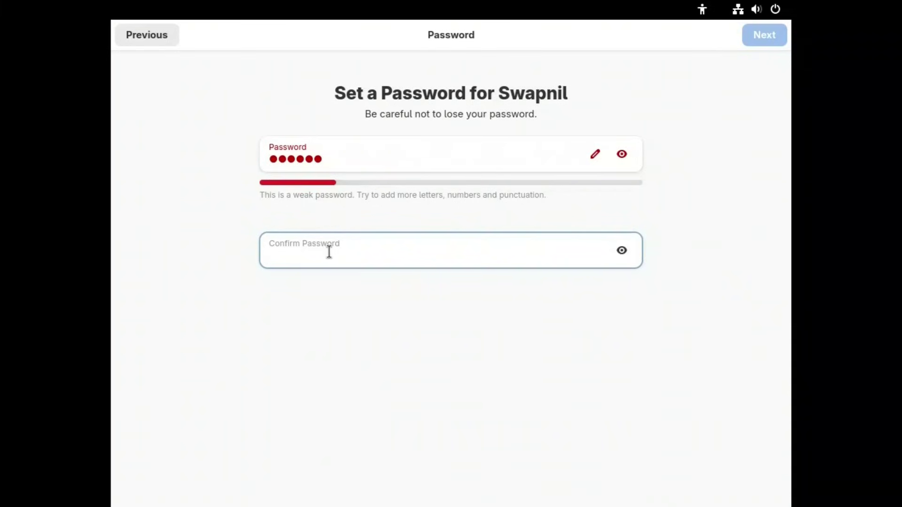
click(748, 37)
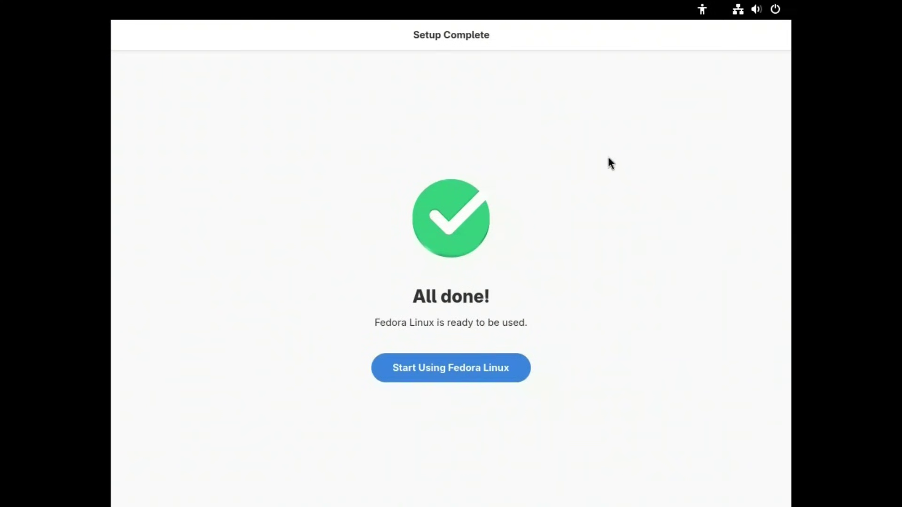
click(456, 376)
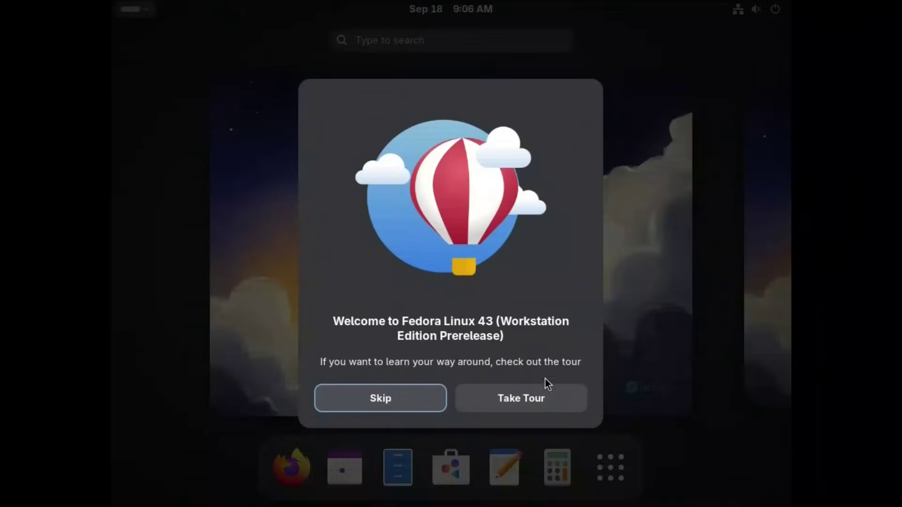
Take the GNOME Tour from Get an Overview through Swipe Left and Right to That's It!, then close it.
click(505, 398)
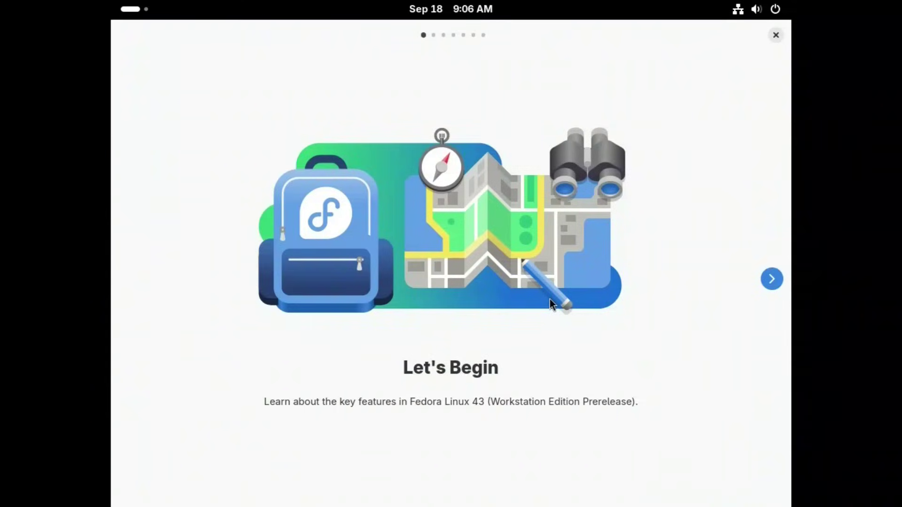
click(773, 280)
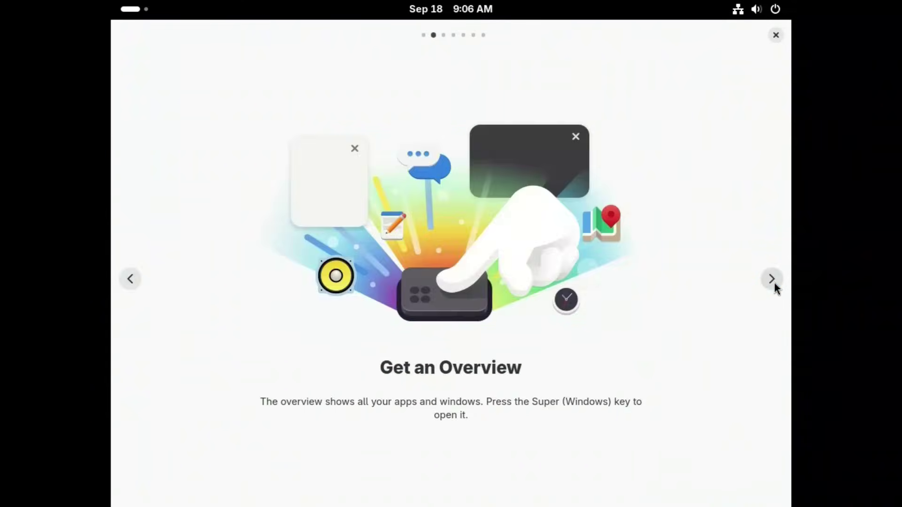
click(774, 283)
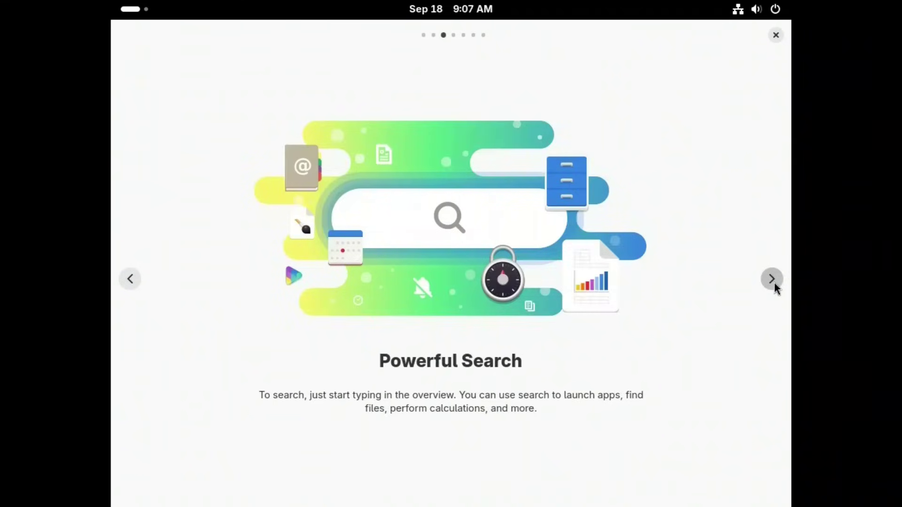
click(774, 283)
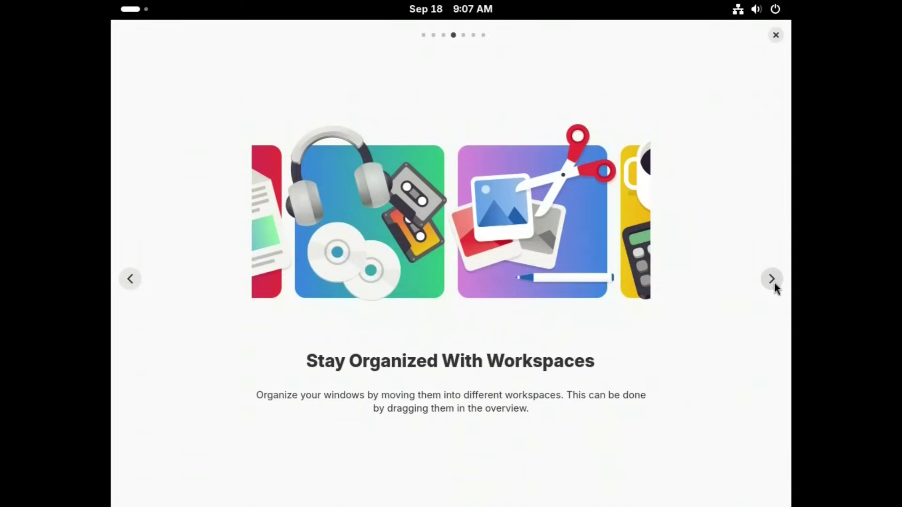
click(775, 283)
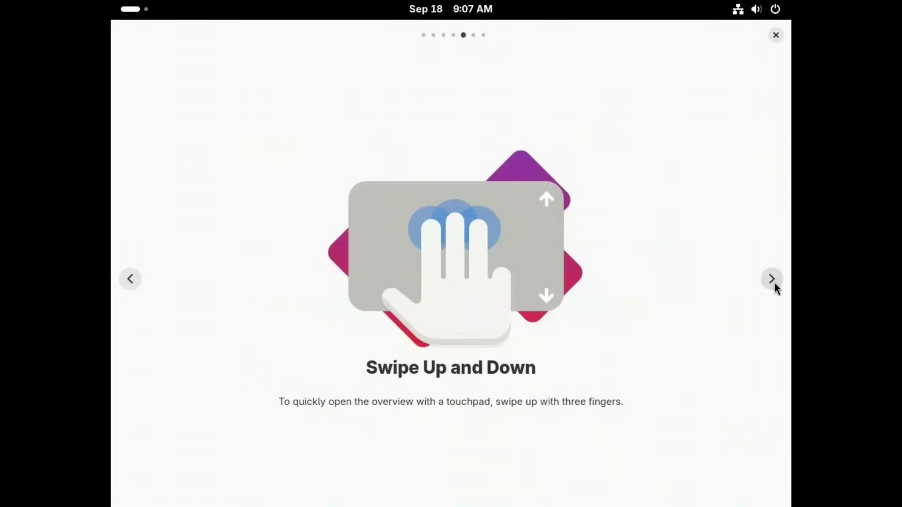
click(775, 283)
click(775, 288)
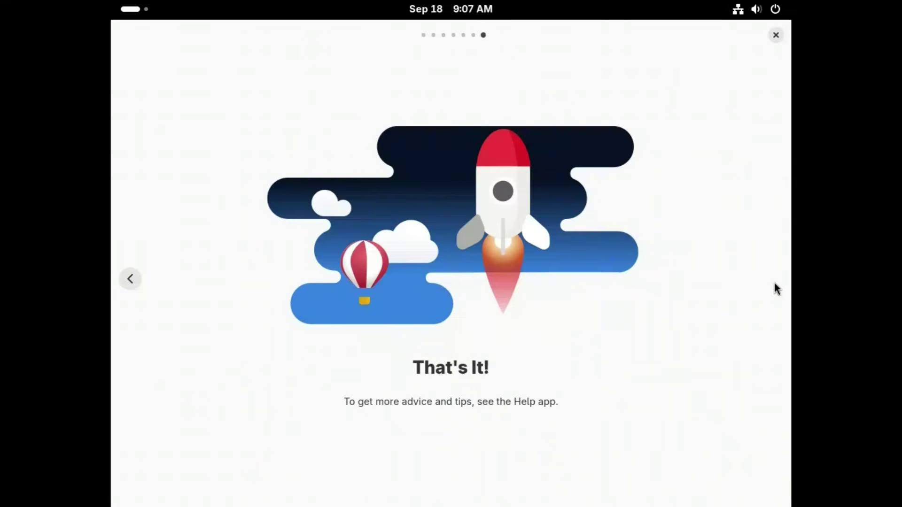
click(776, 35)
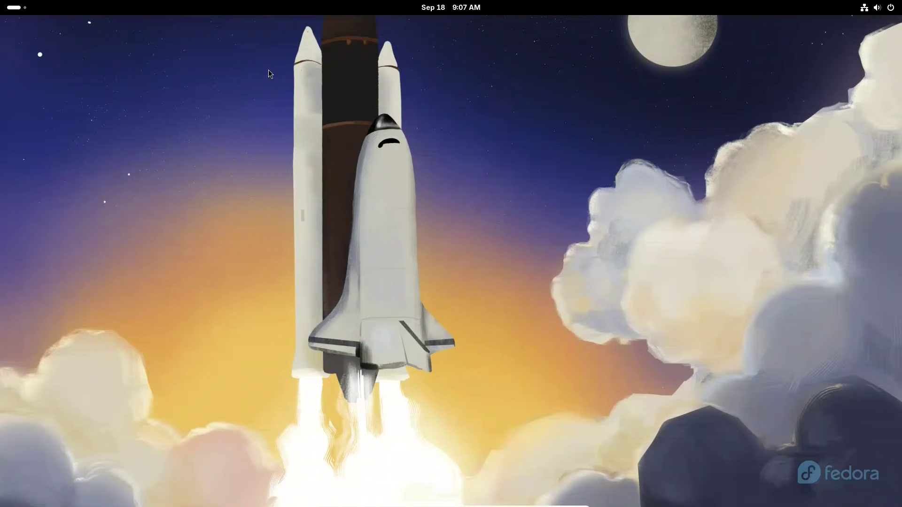
Launch Settings from the app grid, opening on Displays at 1920 × 1080, 60.00 Hz.
click(18, 11)
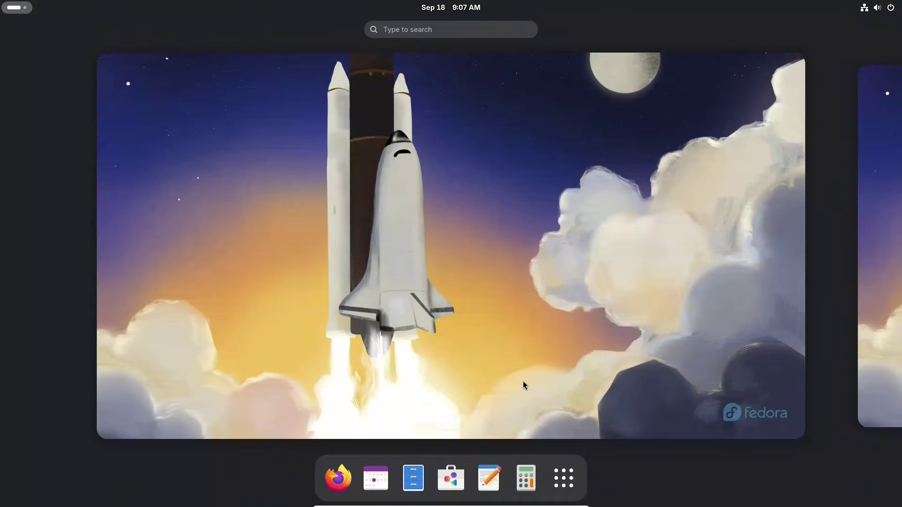
click(566, 482)
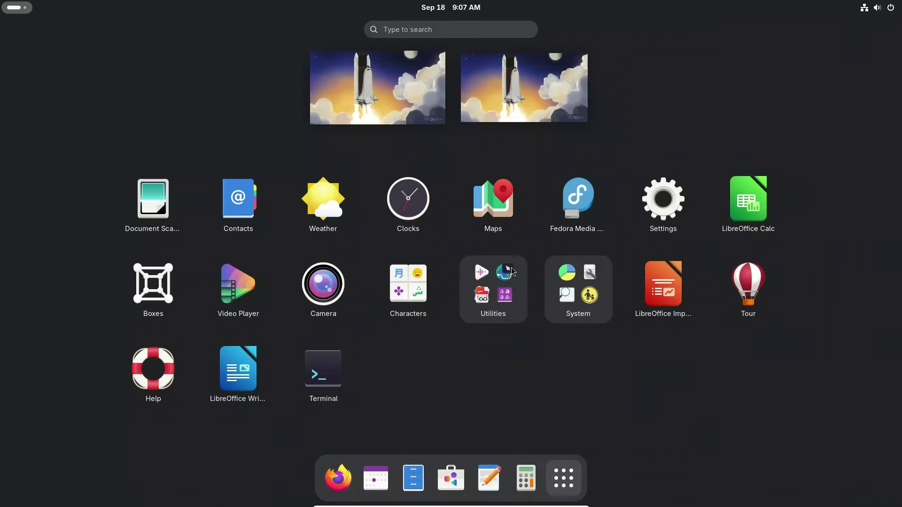
click(660, 205)
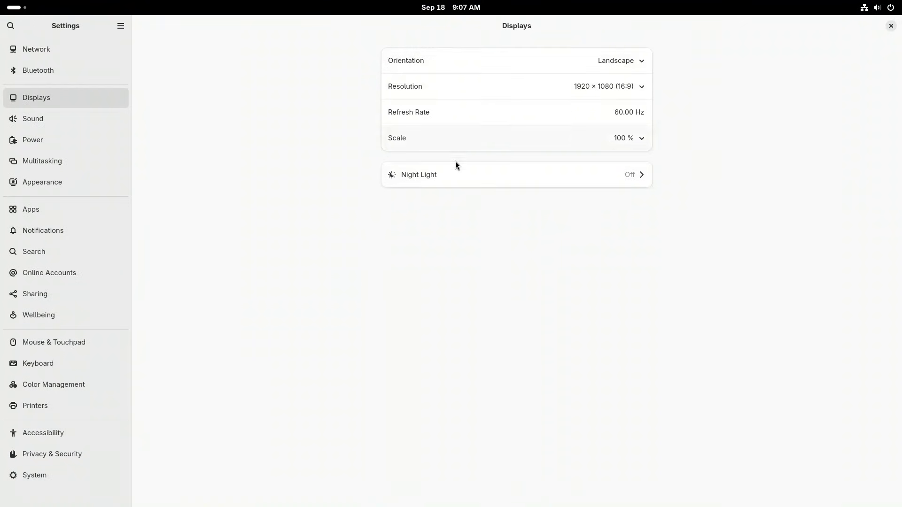
Switch Appearance to the Dark style and choose the orange-purple gradient wallpaper.
click(470, 183)
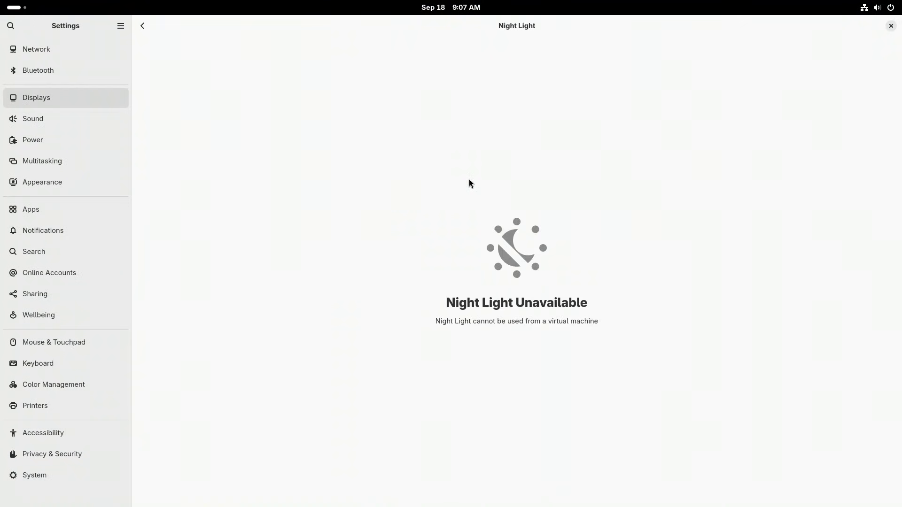
click(144, 27)
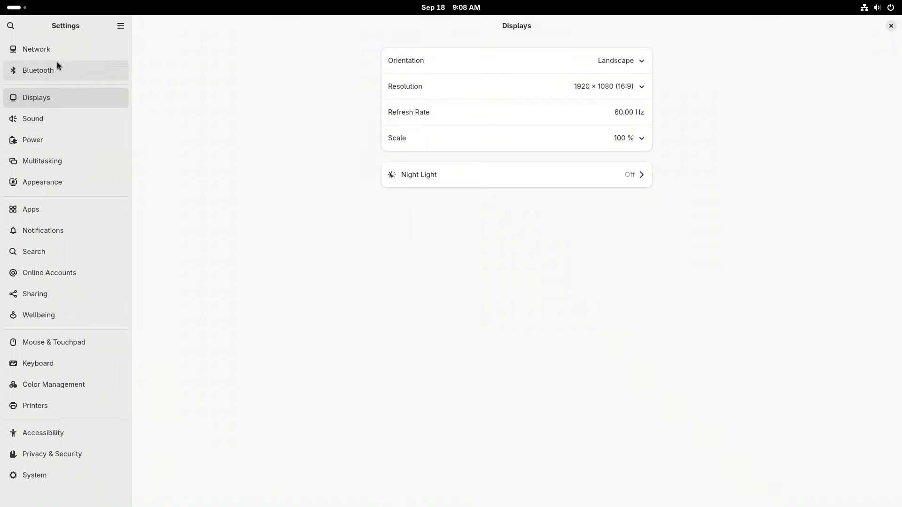
click(47, 183)
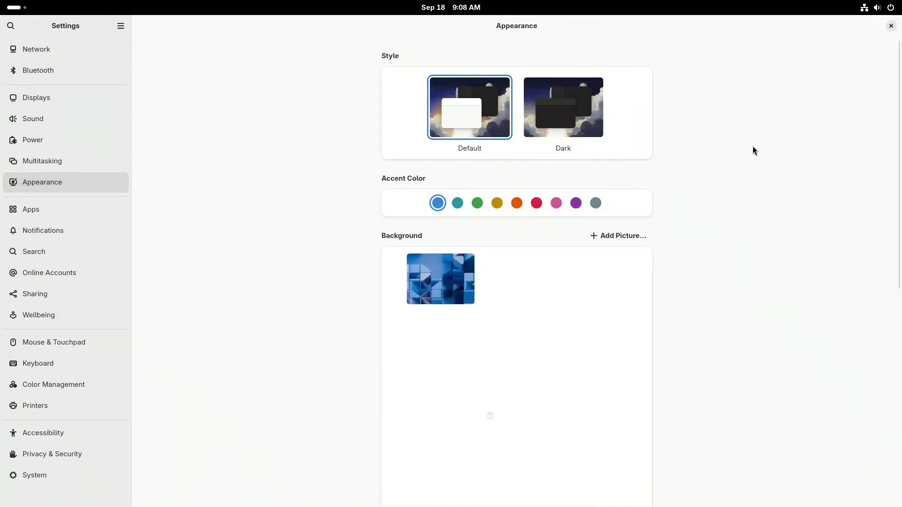
click(555, 112)
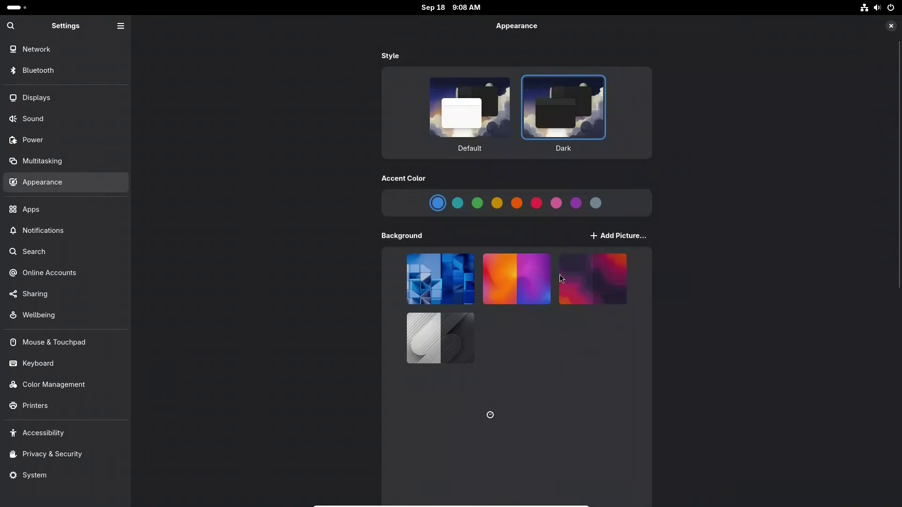
click(513, 281)
Unmaximize the Settings window and tile it to the right half, revealing the wallpaper.
scroll(898, 225, down, 5)
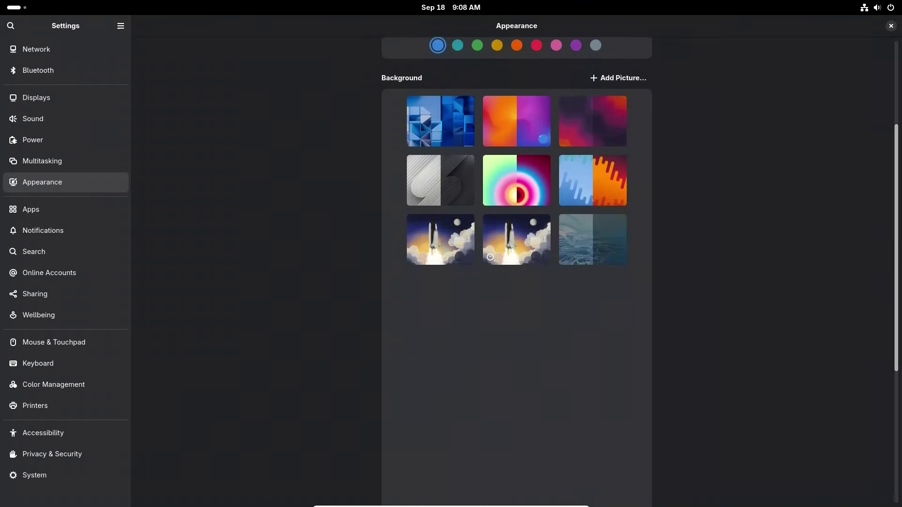
scroll(517, 273, down, 5)
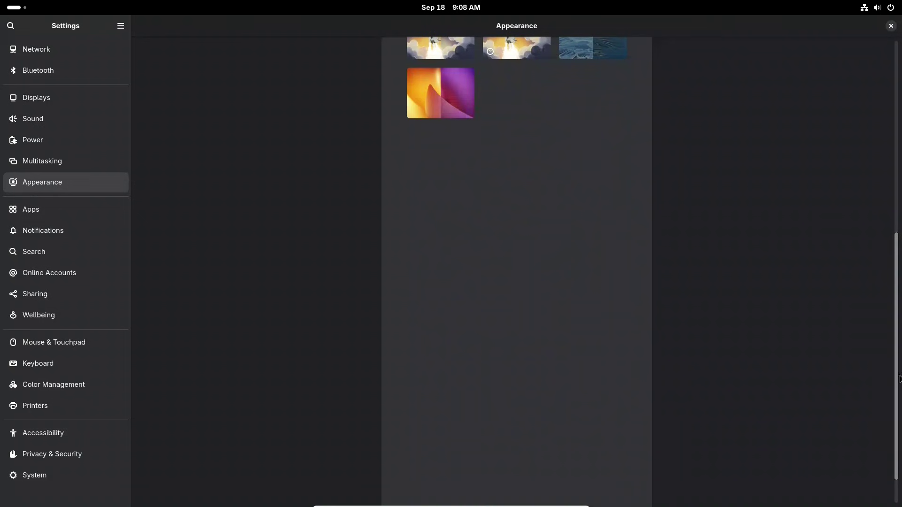
drag(897, 378, 895, 153)
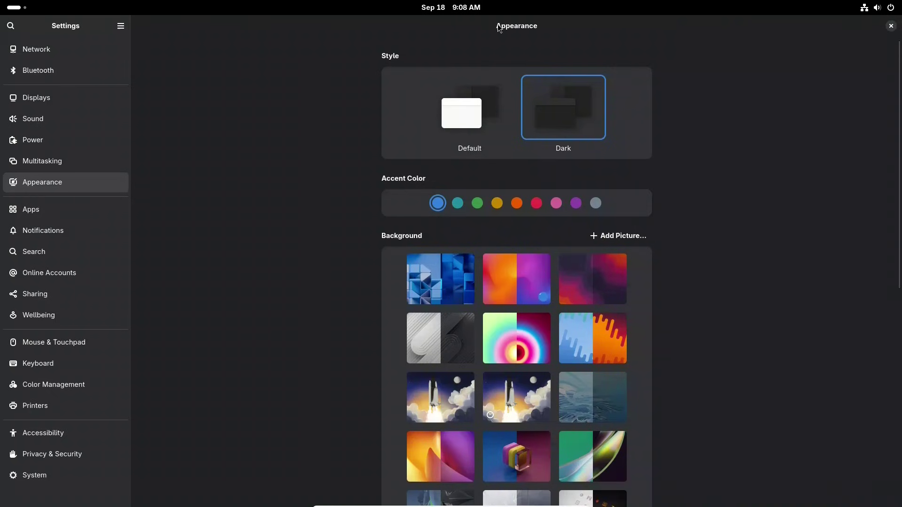
drag(499, 26, 901, 124)
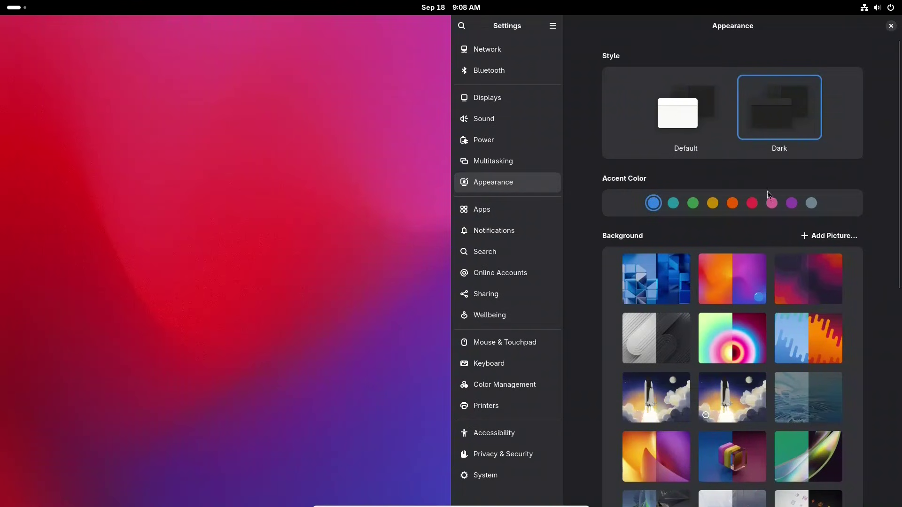
scroll(742, 312, down, 8)
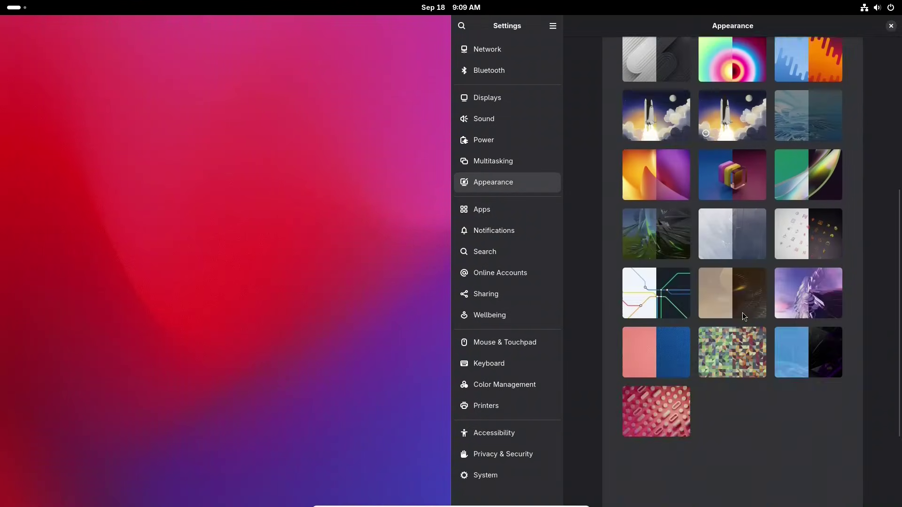
scroll(746, 309, up, 8)
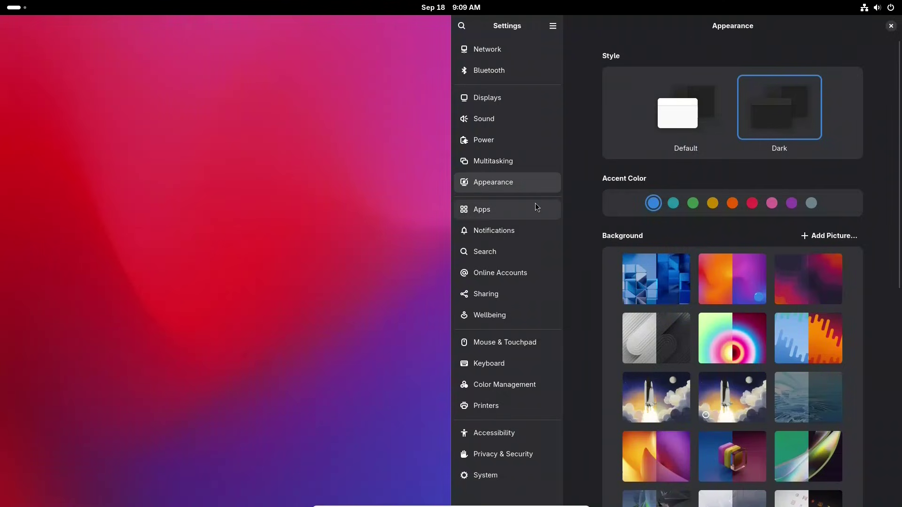
Look through the Apps list and Notifications settings, then switch to the System page.
click(494, 207)
scroll(679, 238, down, 10)
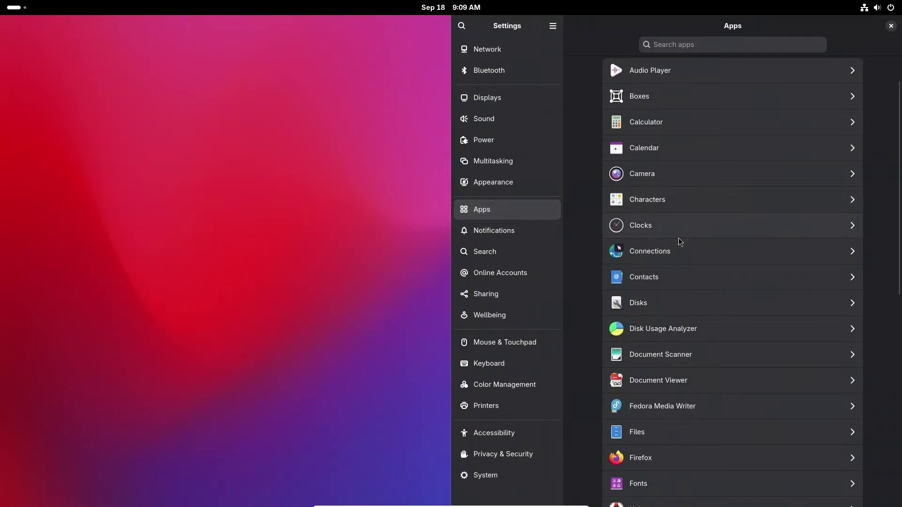
click(508, 233)
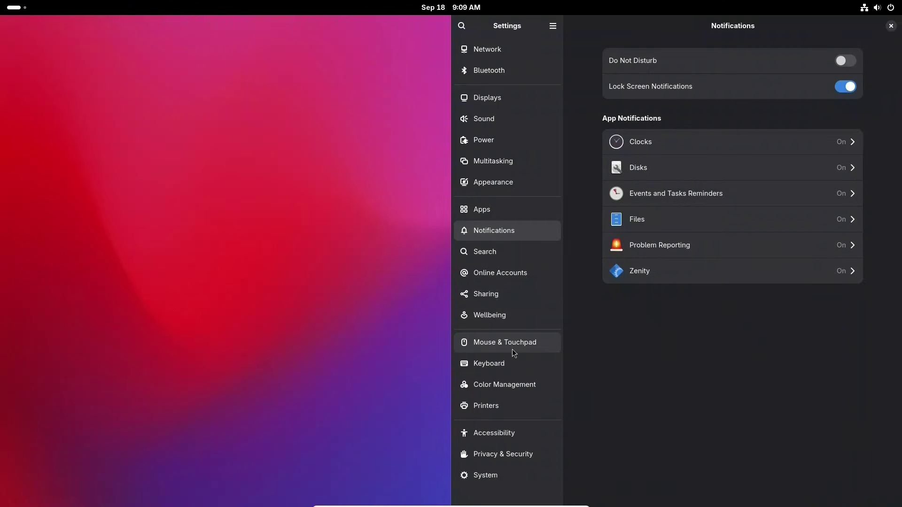
click(483, 478)
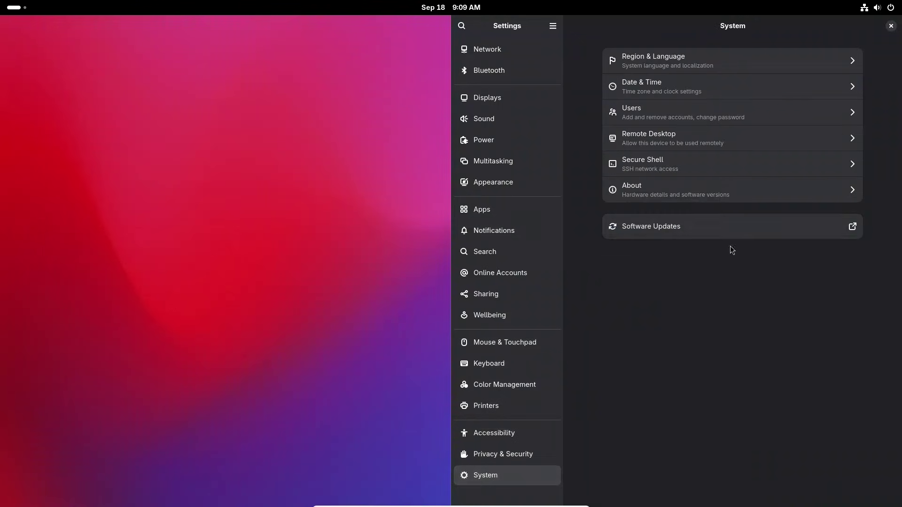
click(692, 190)
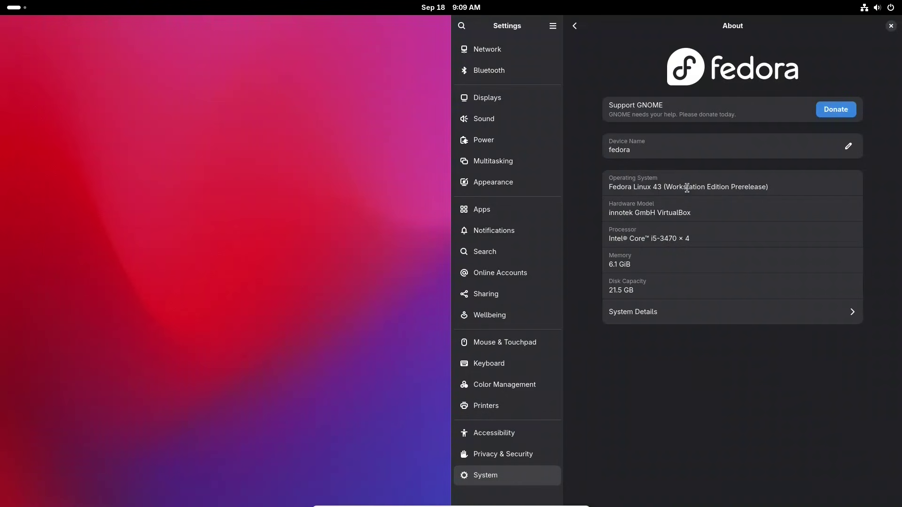
click(653, 311)
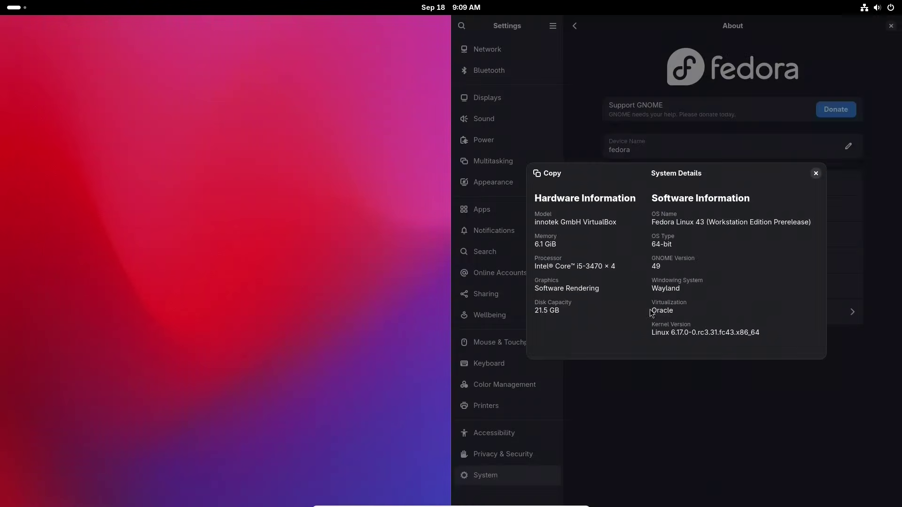
double_click(657, 267)
double_click(671, 289)
click(680, 333)
drag(692, 332, 651, 334)
click(817, 173)
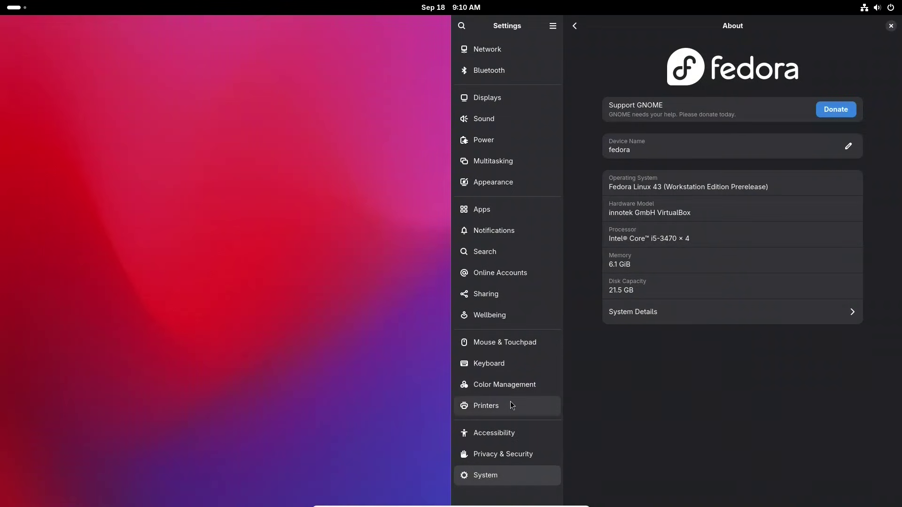
click(575, 26)
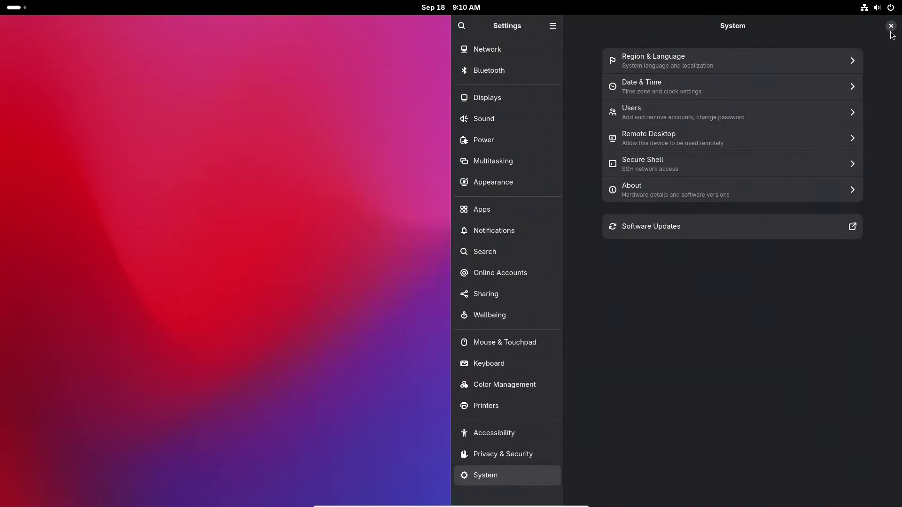
Re-tile Settings right, review the pending 49.0 updates, then close Software and Settings.
drag(892, 33, 898, 206)
click(771, 221)
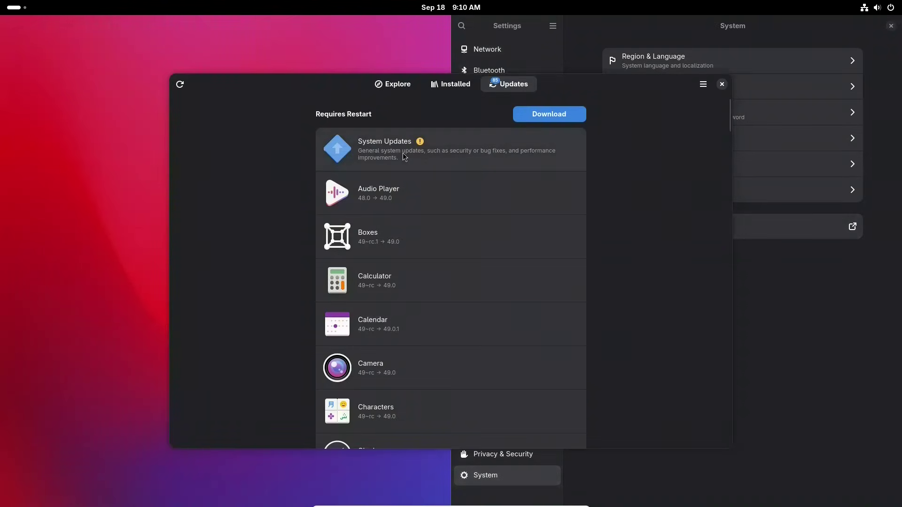
scroll(402, 155, down, 5)
scroll(402, 154, down, 20)
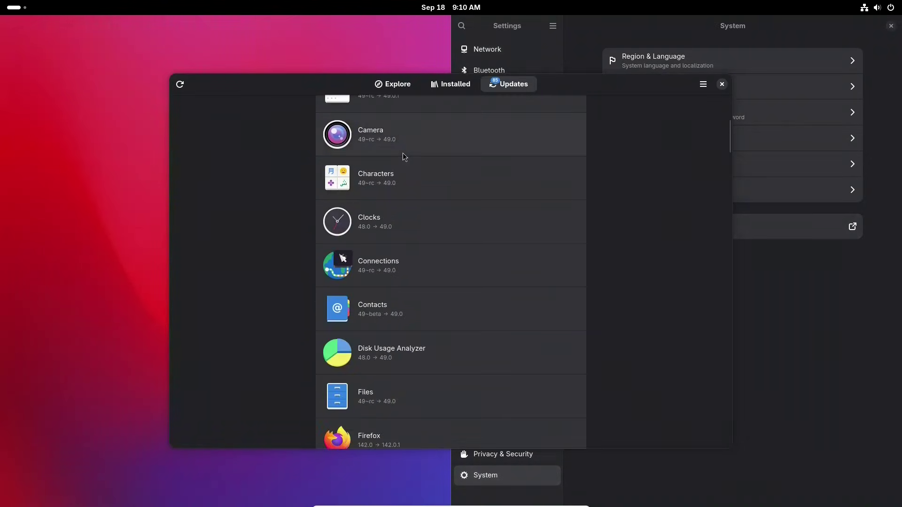
scroll(404, 153, down, 15)
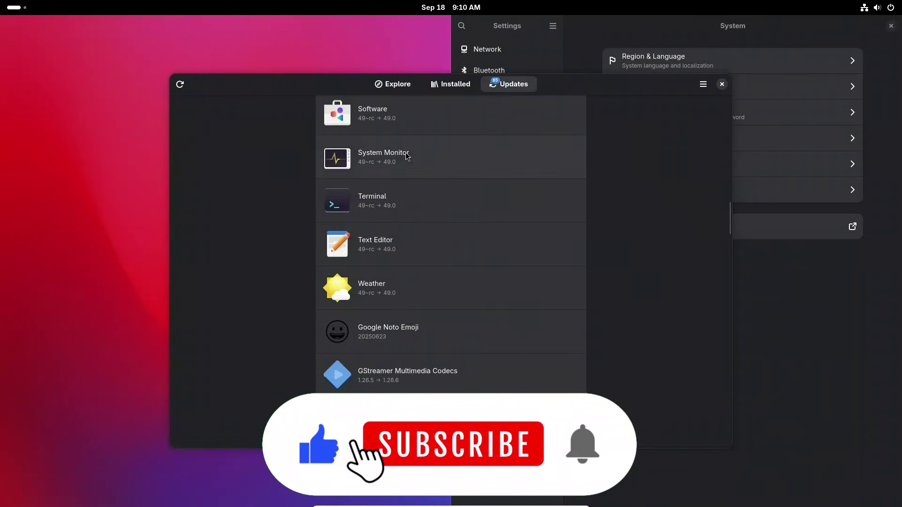
scroll(423, 165, up, 7)
scroll(452, 170, up, 20)
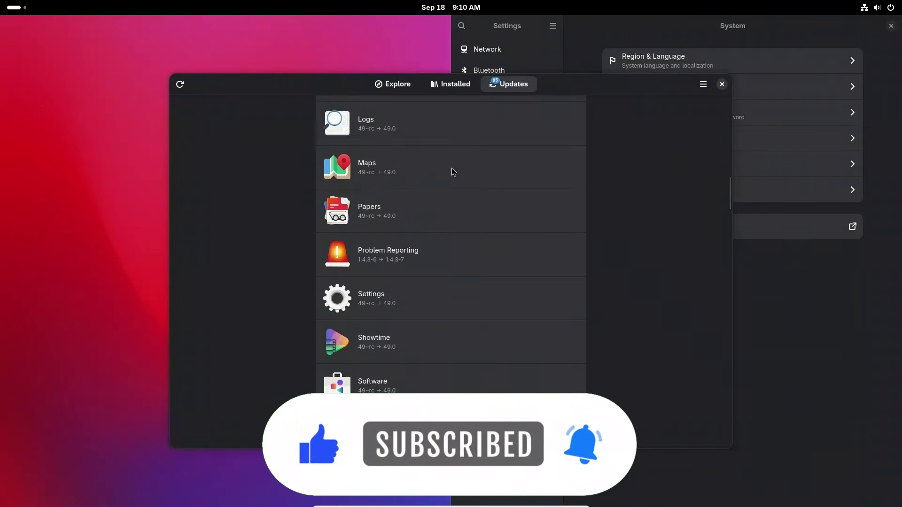
scroll(452, 168, up, 2)
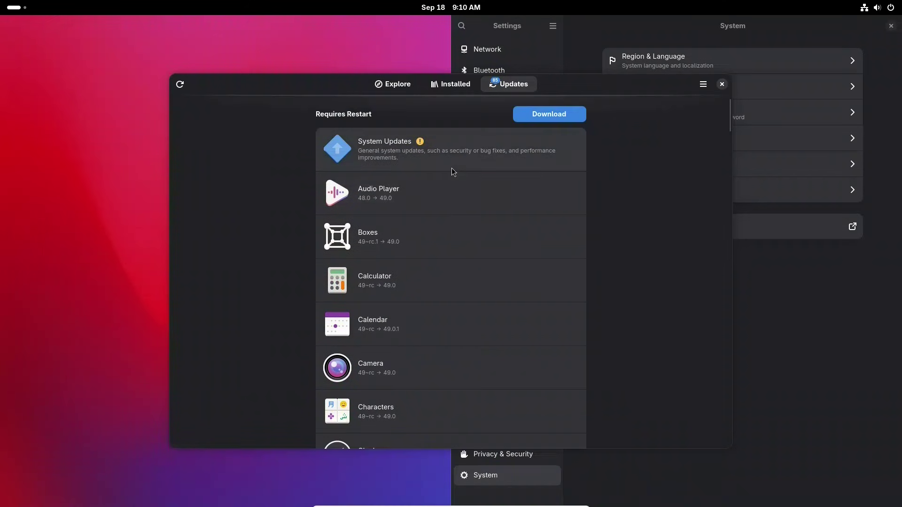
click(723, 85)
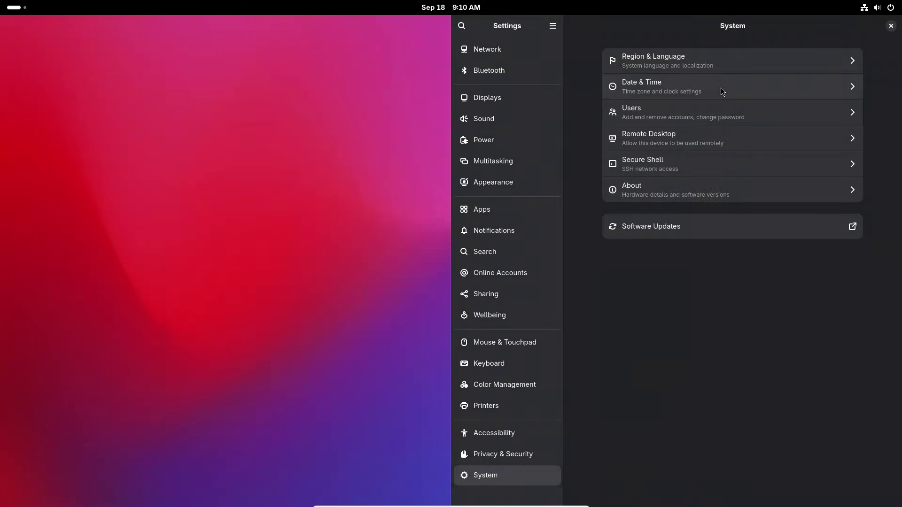
click(891, 25)
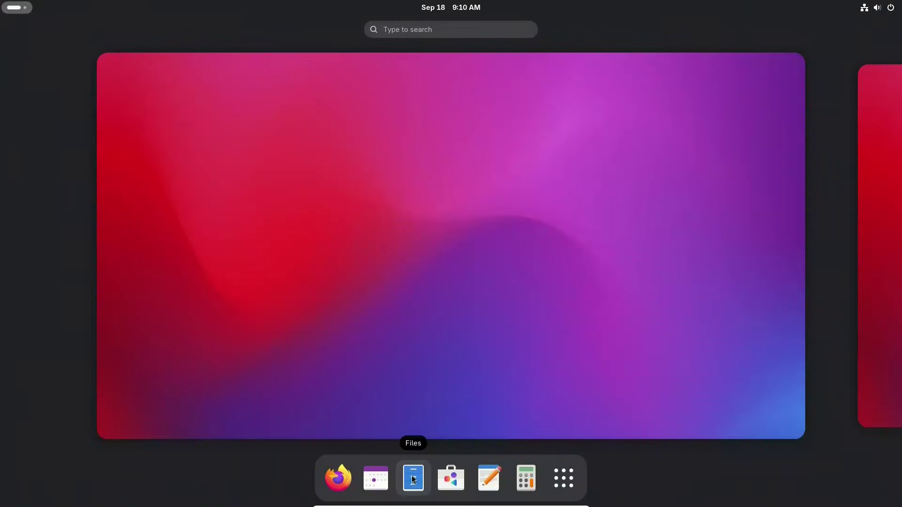
Open Files, confirm About Files shows version 49.rc, then close the dialog and window.
click(414, 479)
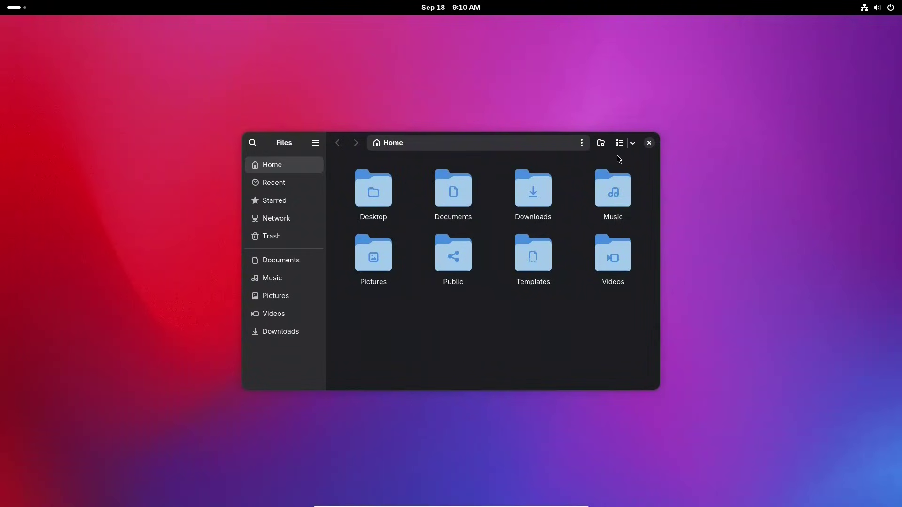
click(316, 143)
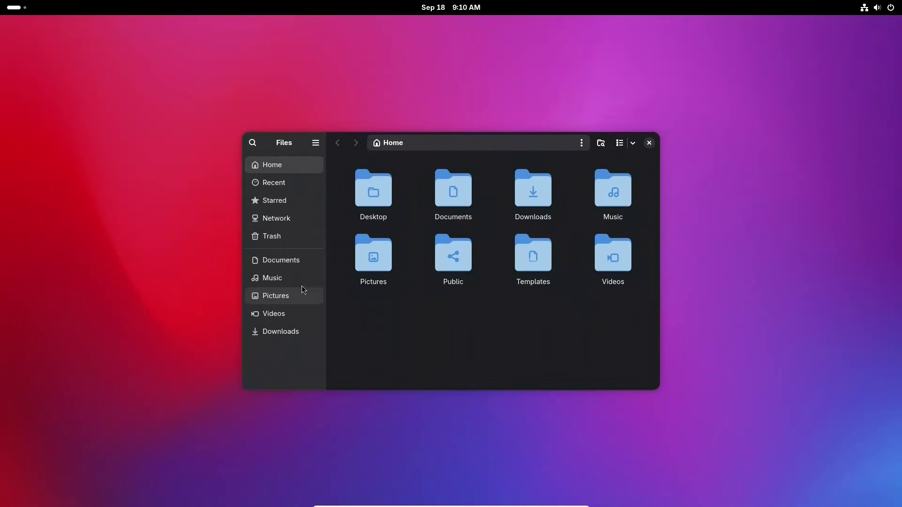
click(302, 285)
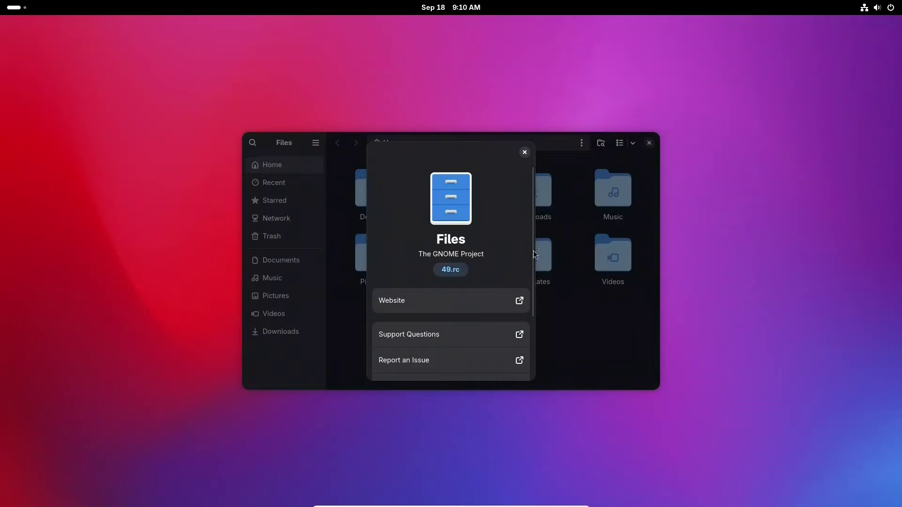
drag(531, 252, 520, 226)
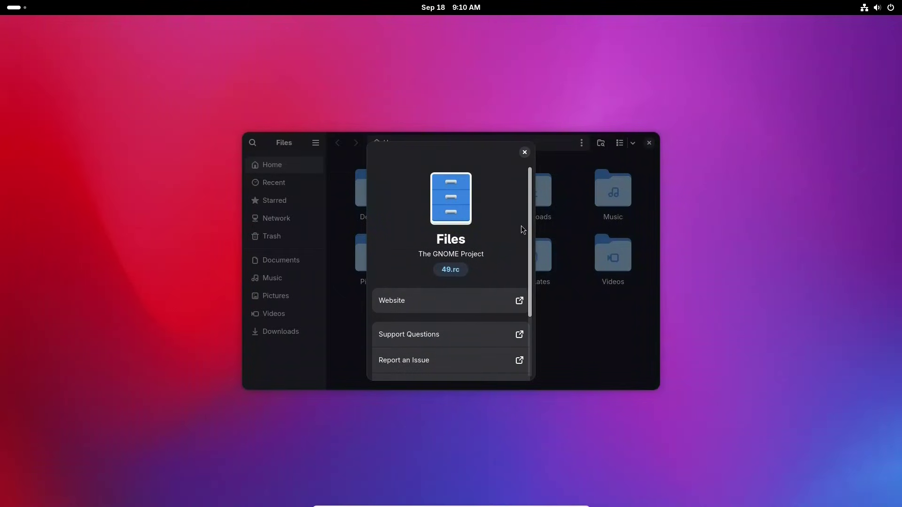
click(525, 153)
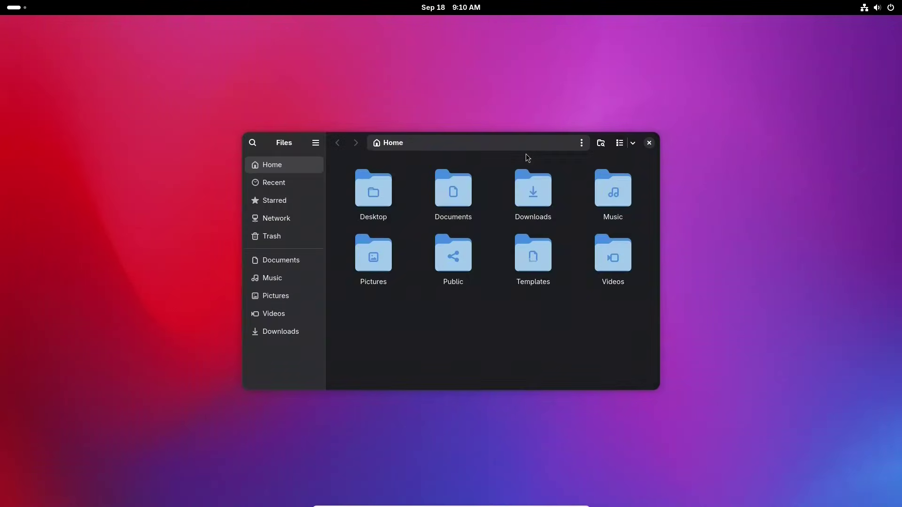
click(650, 144)
Bring up GNOME Software's Explore page and open the Create category.
click(14, 7)
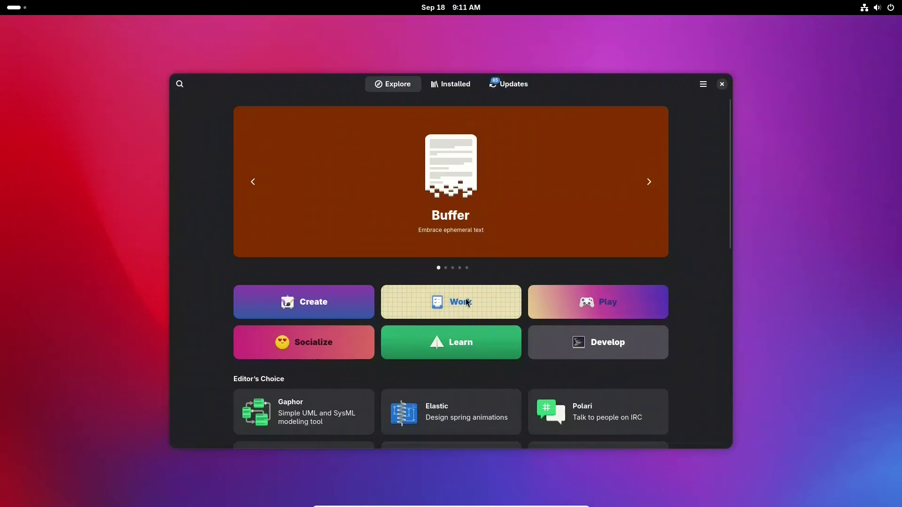
scroll(468, 303, down, 10)
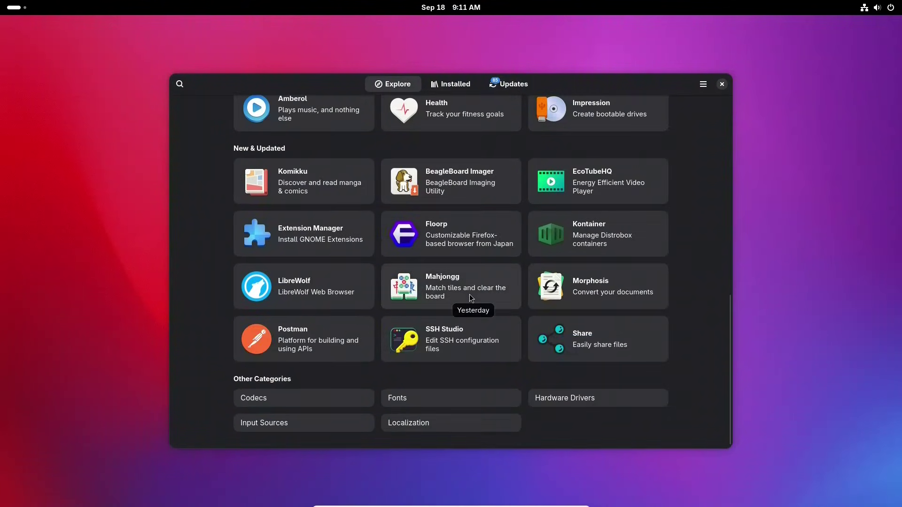
scroll(469, 294, up, 10)
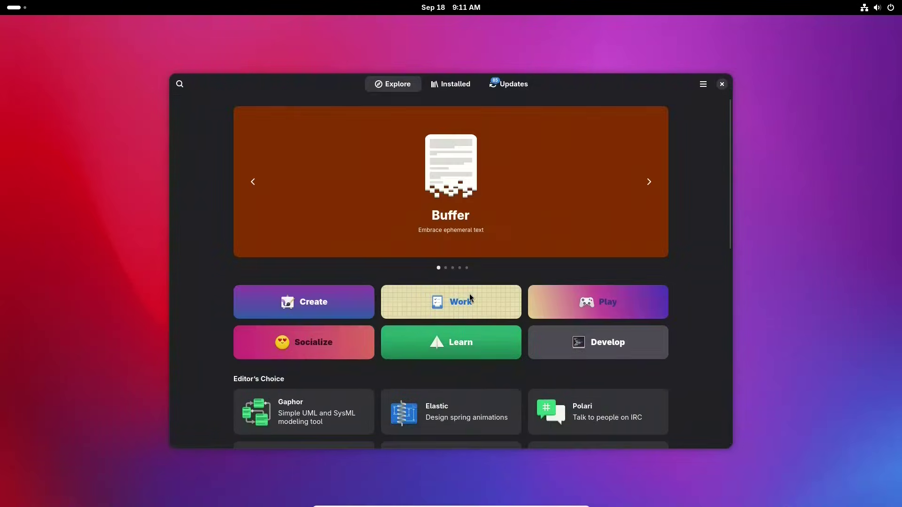
click(350, 309)
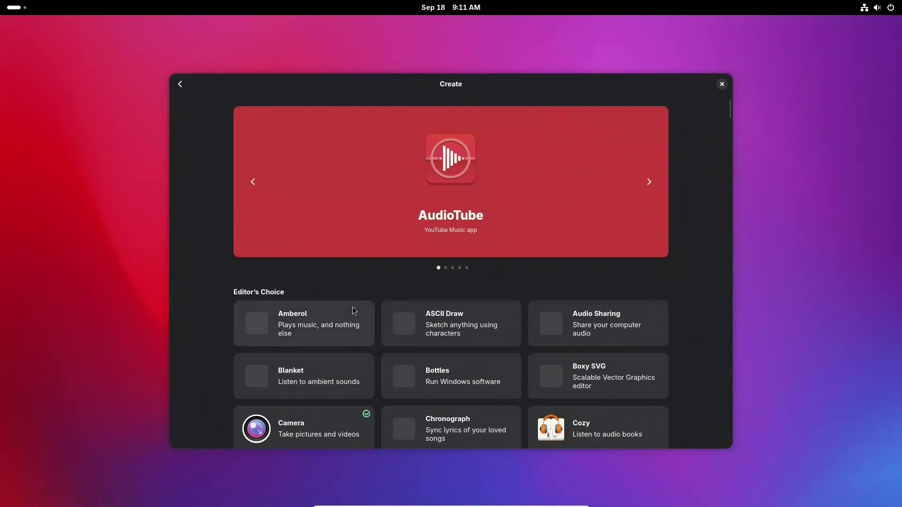
Scroll the Create category's Editor's Choice grid and open the OBS Studio details page.
scroll(355, 306, down, 3)
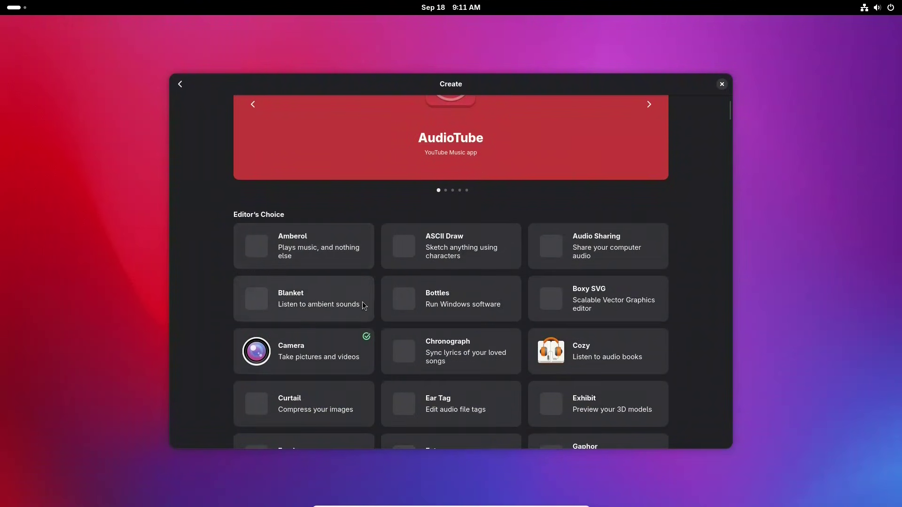
scroll(376, 329, down, 3)
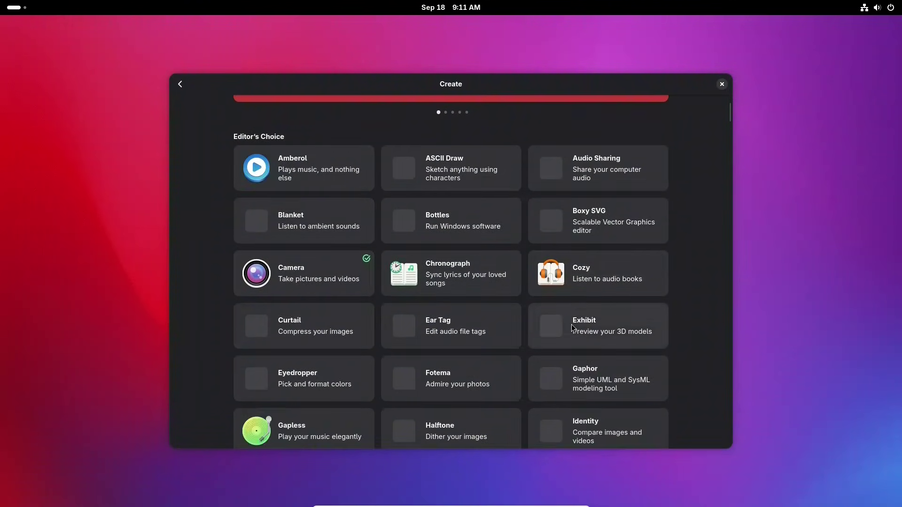
scroll(542, 325, down, 9)
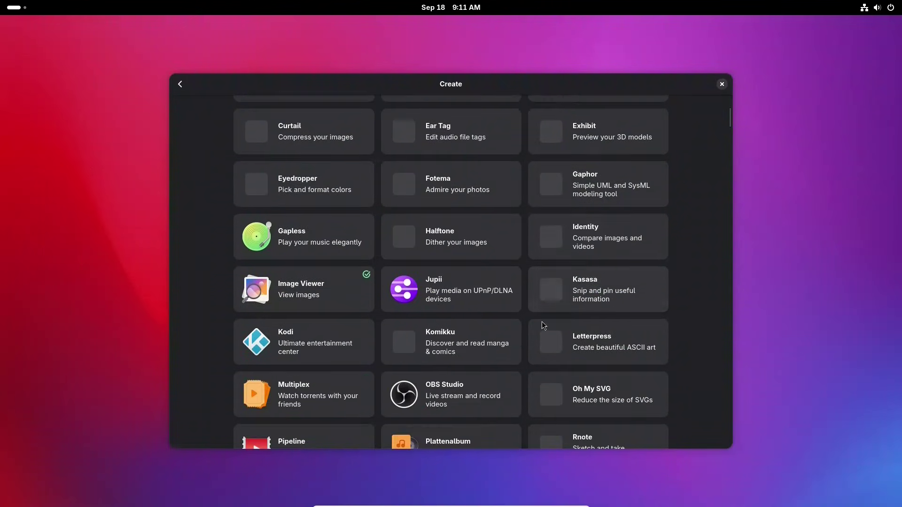
scroll(543, 325, down, 3)
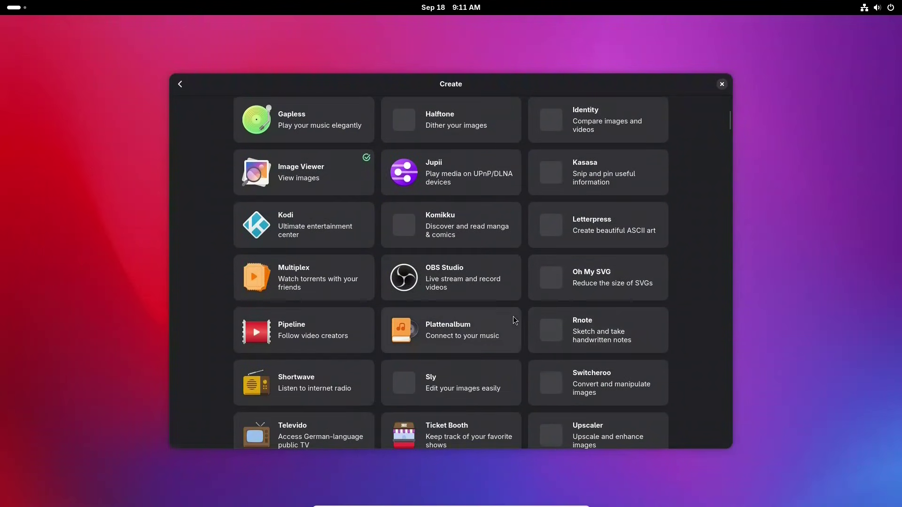
click(494, 278)
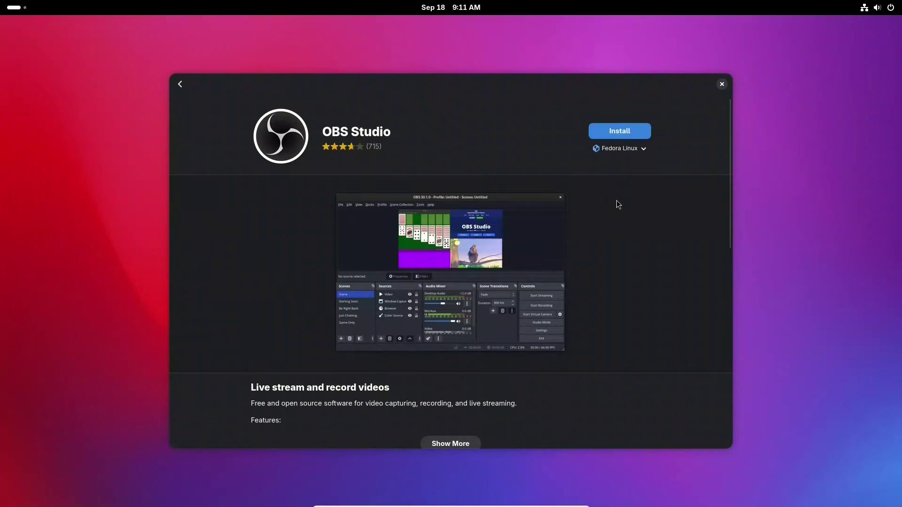
Check OBS Studio's Flatpak, RPM and Flathub sources, keep Fedora Linux, and close Software.
click(644, 151)
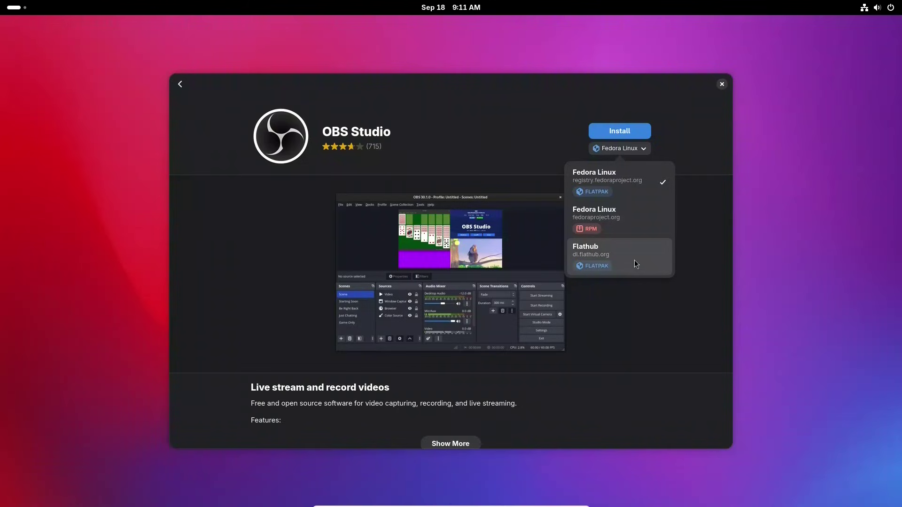
click(698, 120)
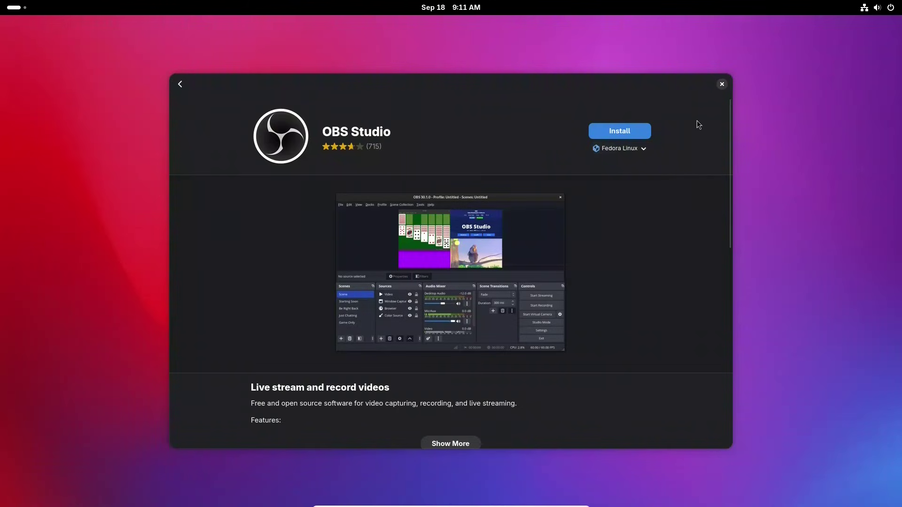
click(722, 85)
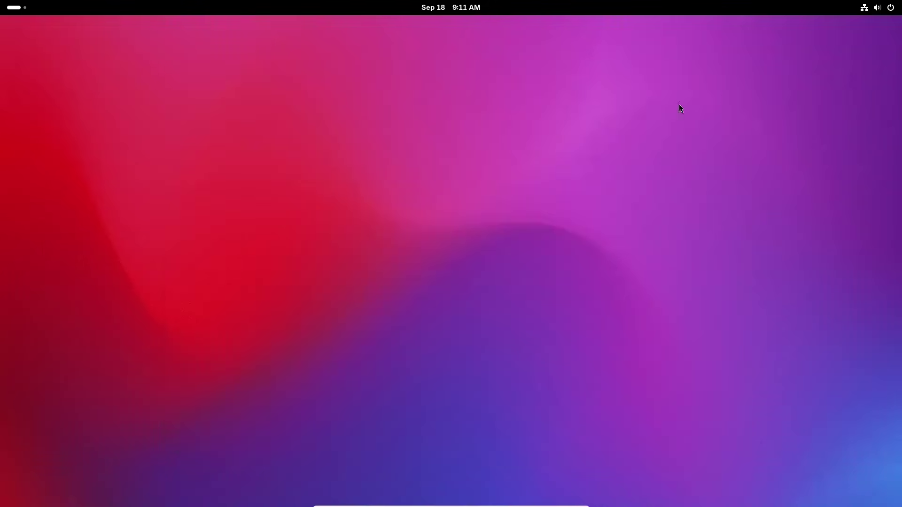
Show the full app grid from Activities and open the folder holding Disks, Logs and Parental Controls.
click(19, 10)
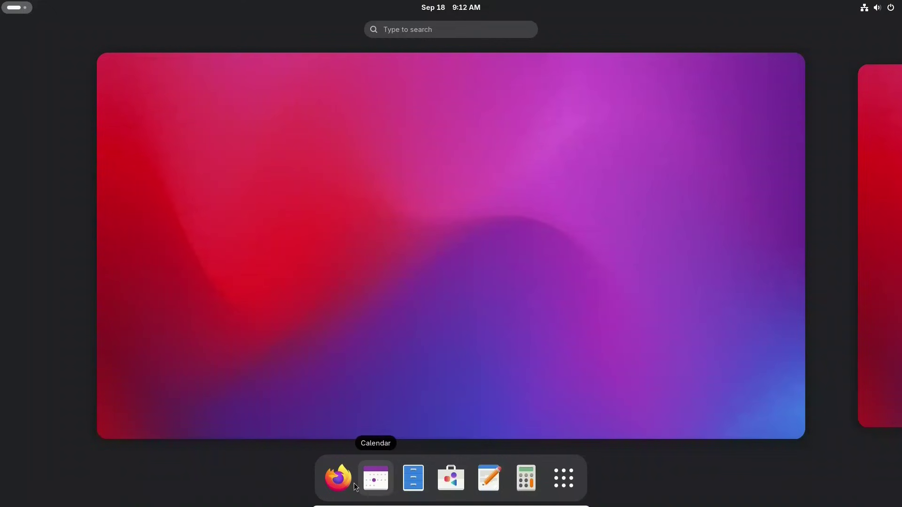
click(569, 479)
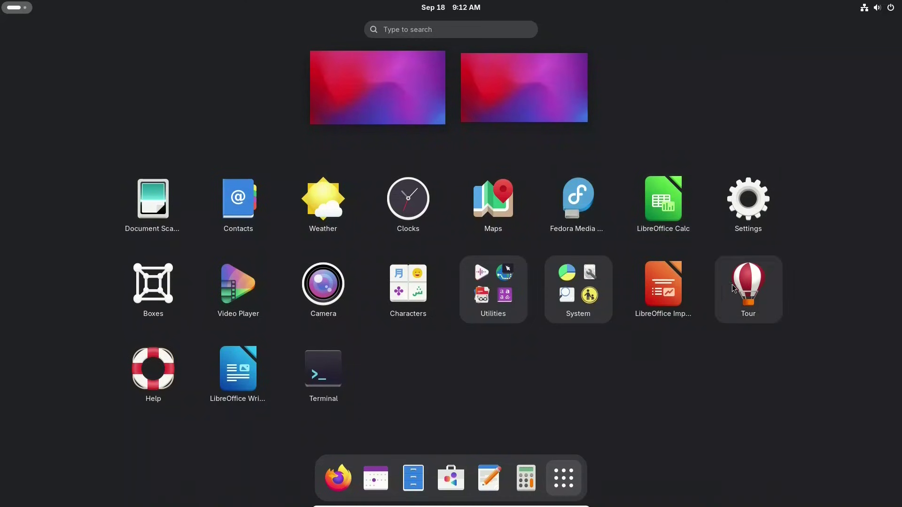
click(485, 297)
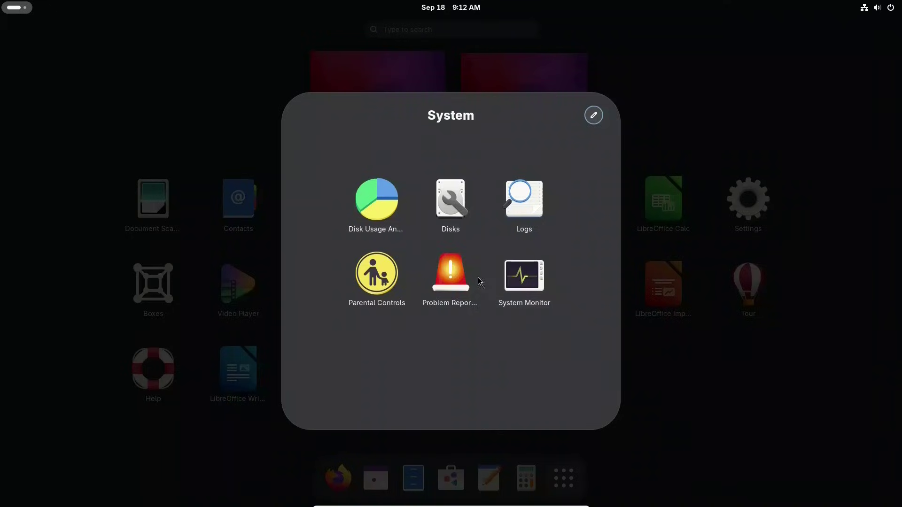
Launch Parental Controls, see no standard accounts exist, and jump to the Users settings.
click(377, 280)
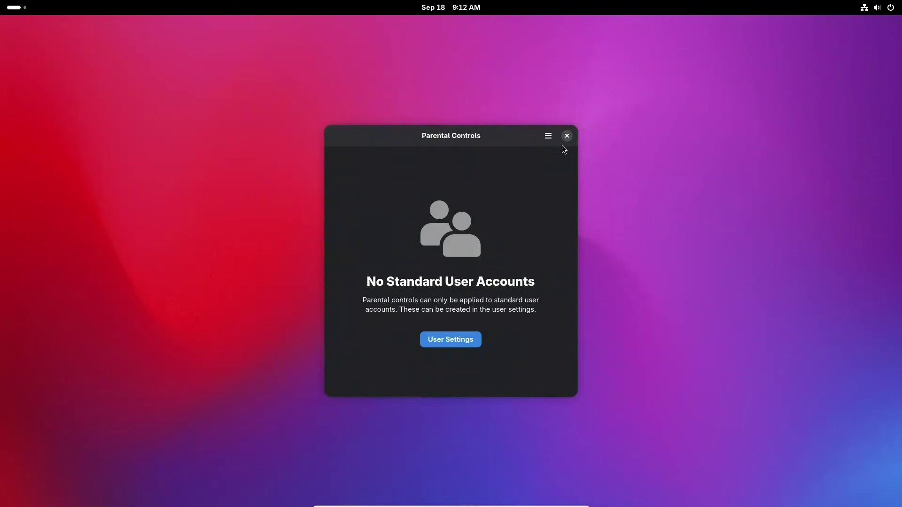
click(465, 339)
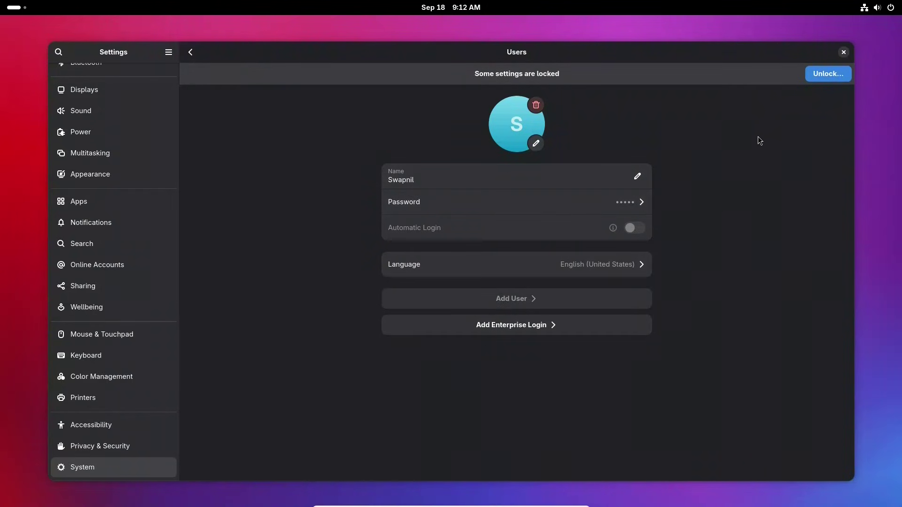
Unlock the Users page with the account password, open Add User, then cancel without creating anyone.
click(827, 81)
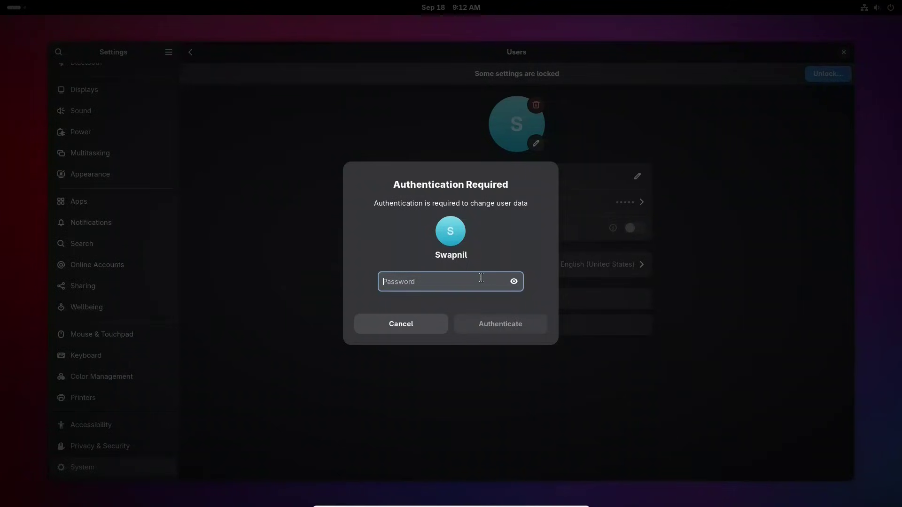
text(******)
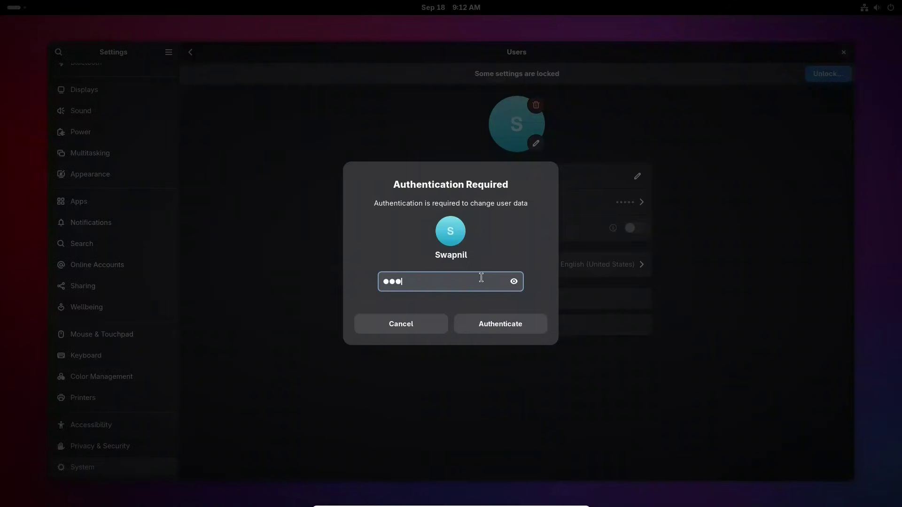
click(488, 320)
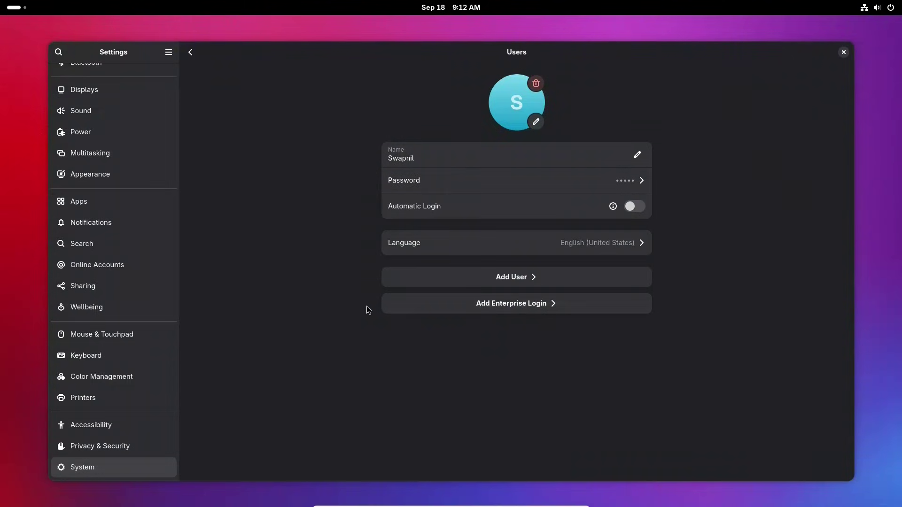
click(513, 279)
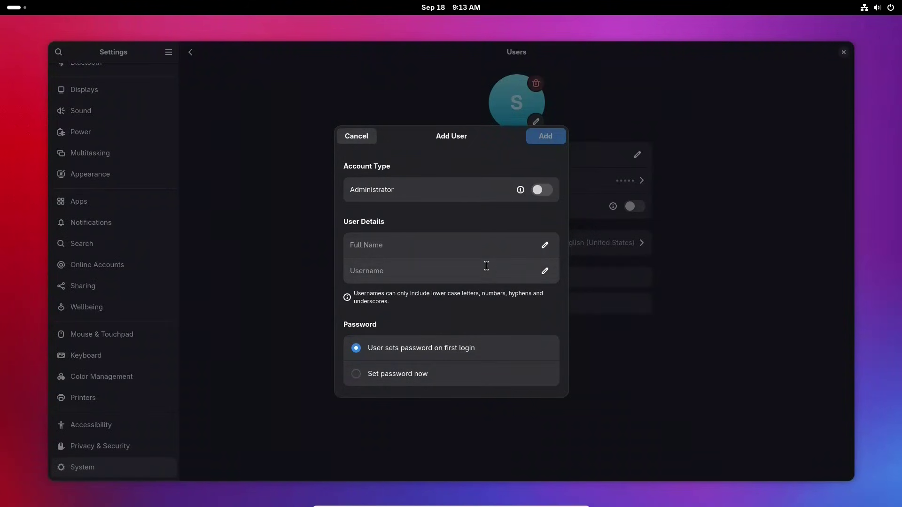
click(367, 140)
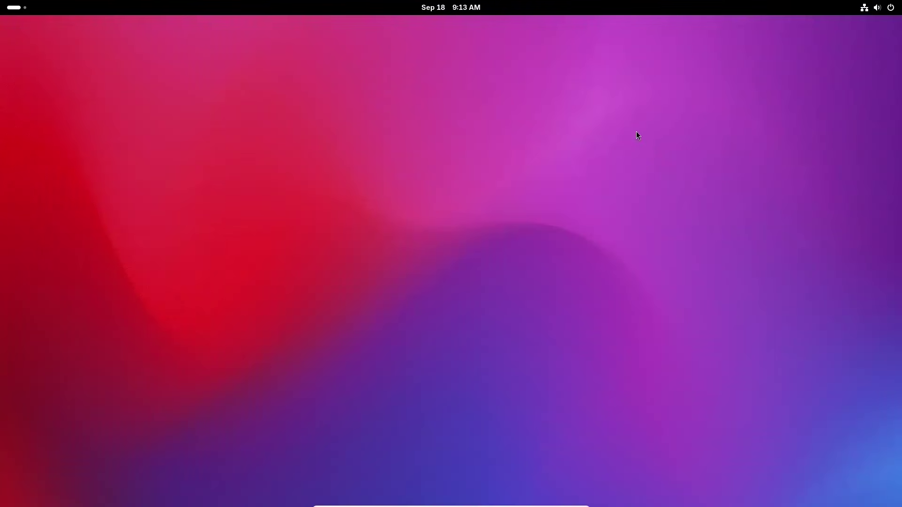
Open Settings from the quick settings menu's gear, then close the Settings window again.
click(891, 9)
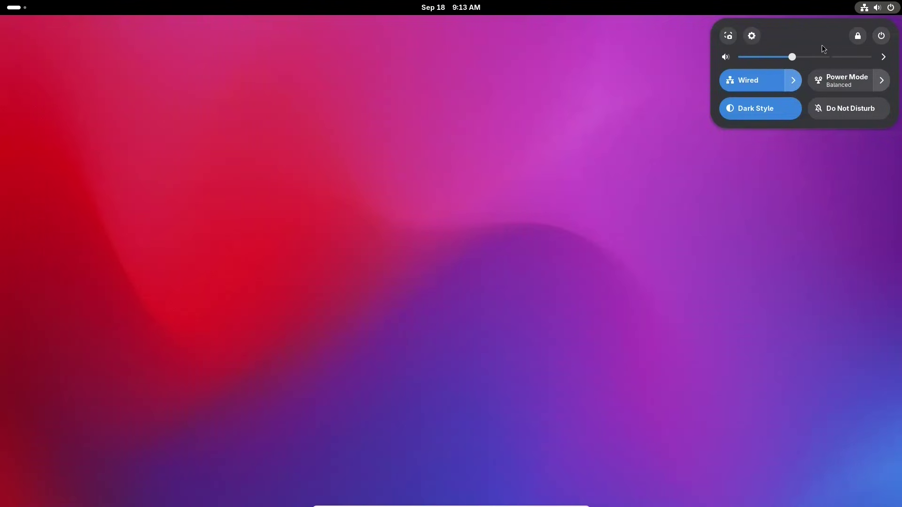
click(753, 37)
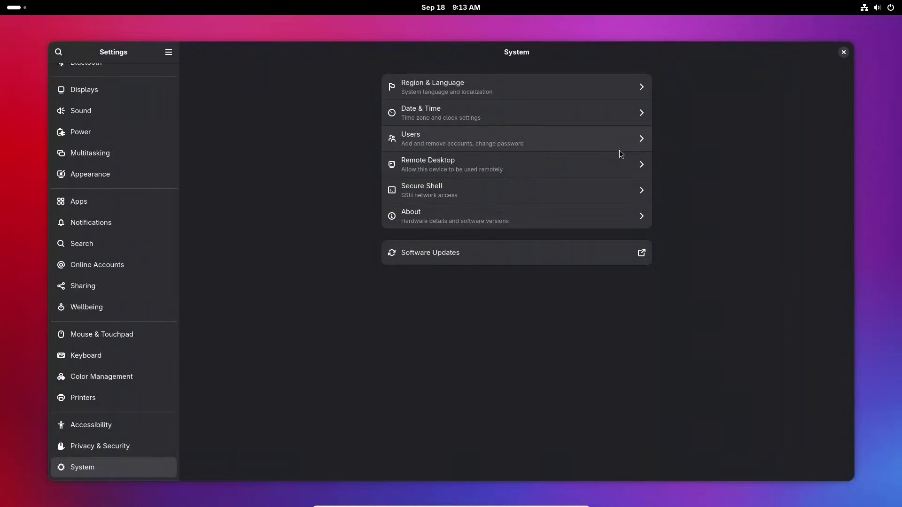
click(844, 53)
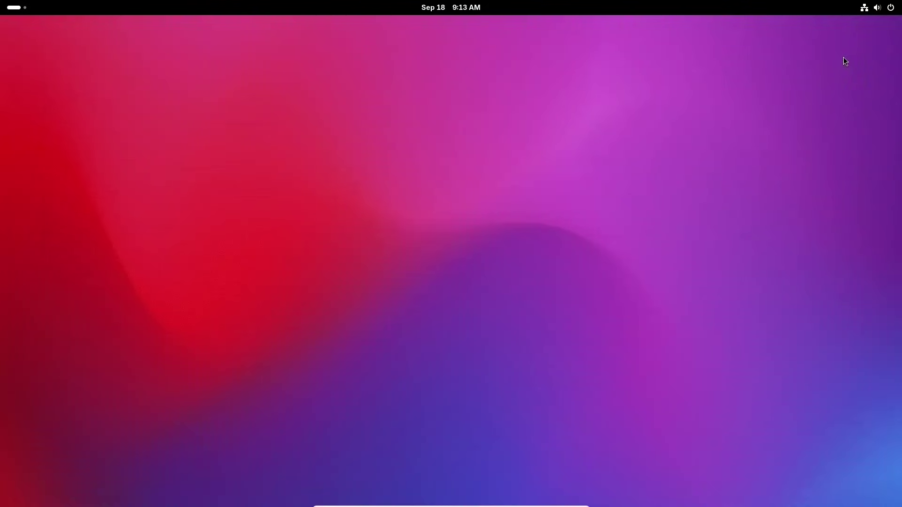
Choose Power Off… from the quick settings power options and confirm Power Off.
click(889, 10)
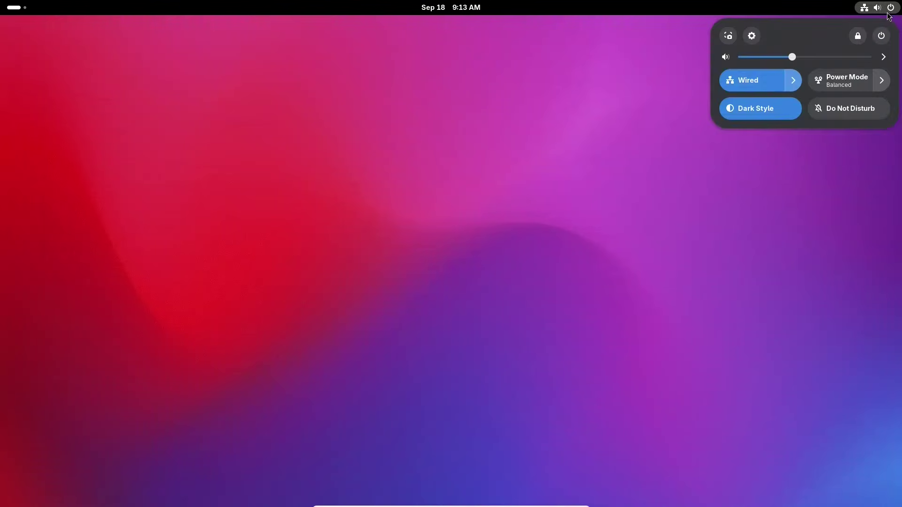
click(882, 37)
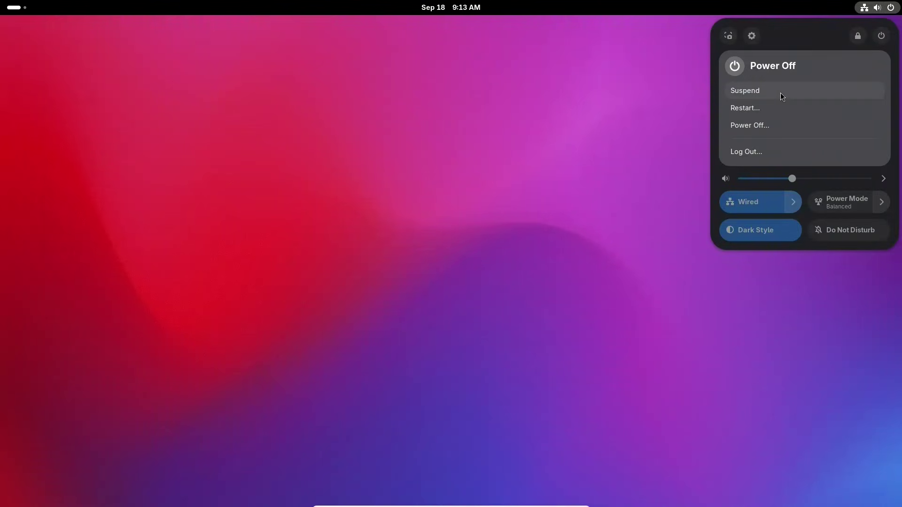
click(746, 126)
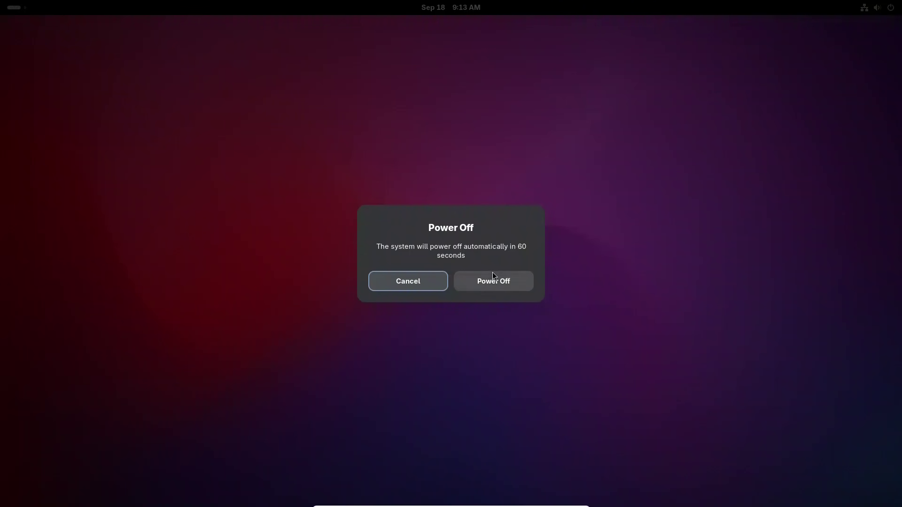
click(489, 281)
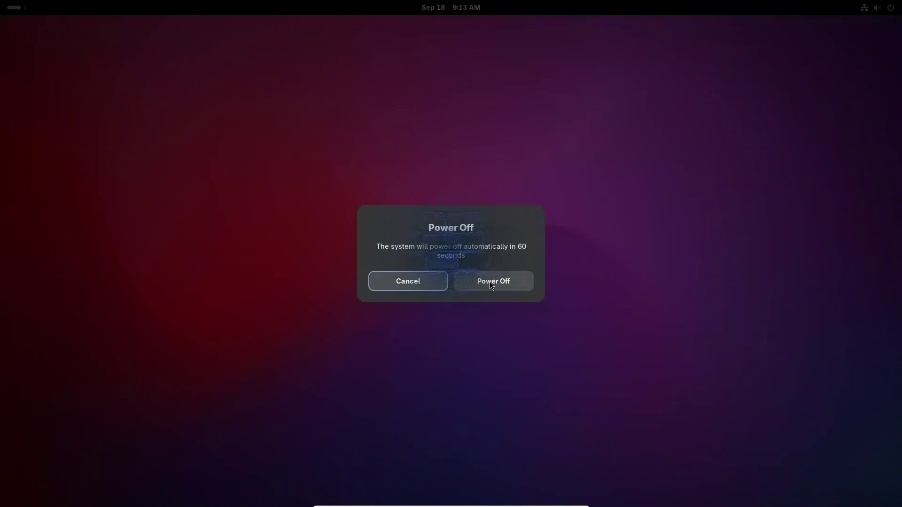